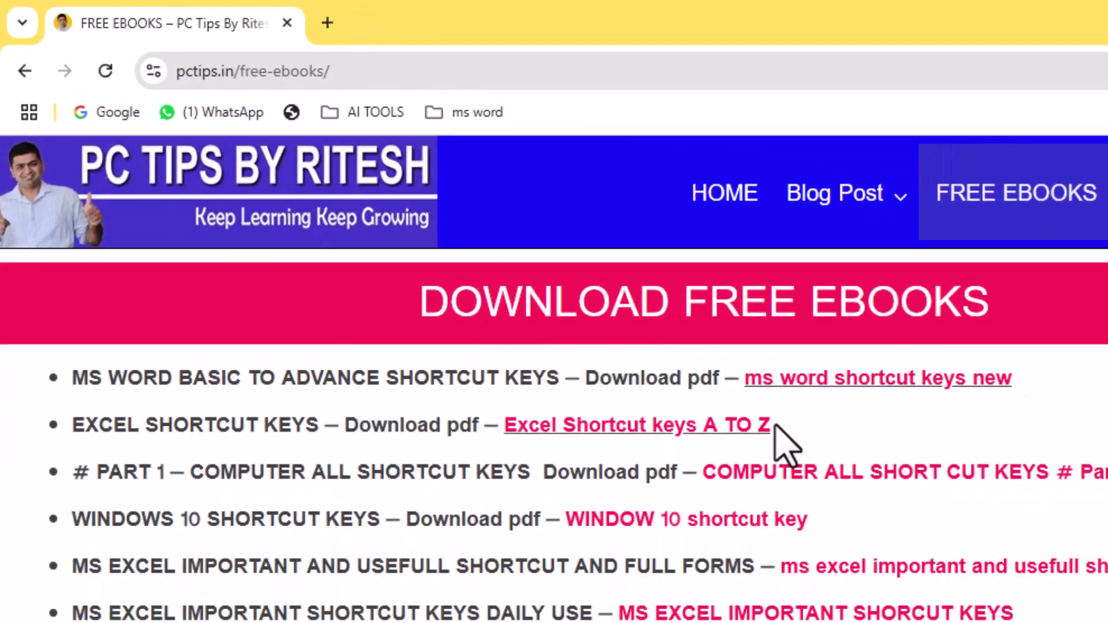
- Scroll up and down through the Free Ebooks download list on pctips.in
scroll(534, 388, "down", 3)
scroll(534, 388, "up", 3)
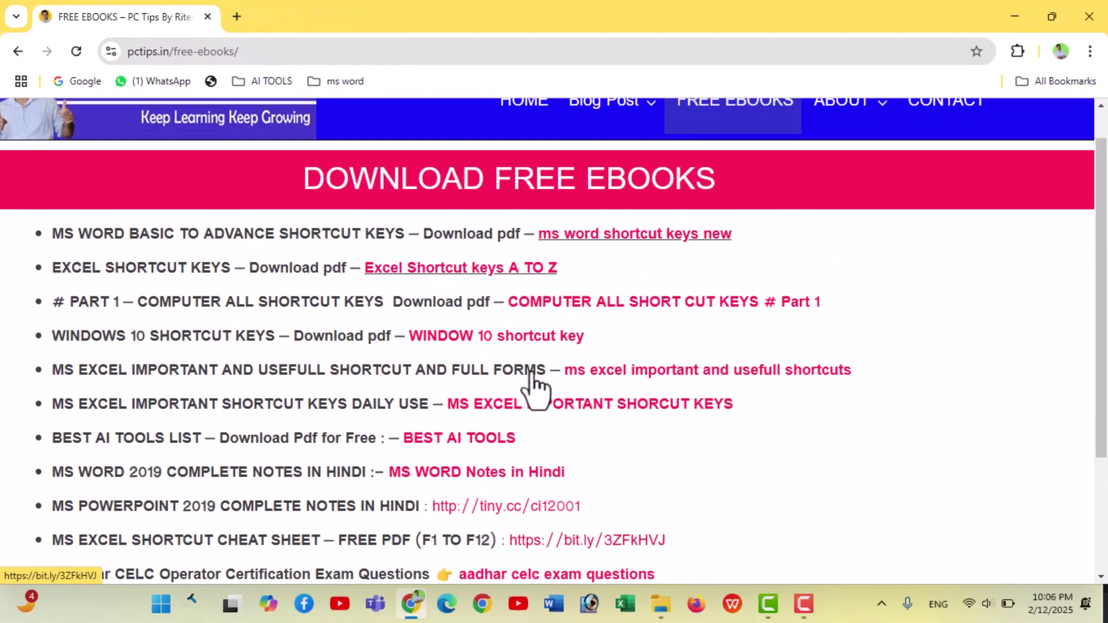
scroll(369, 347, "down", 2)
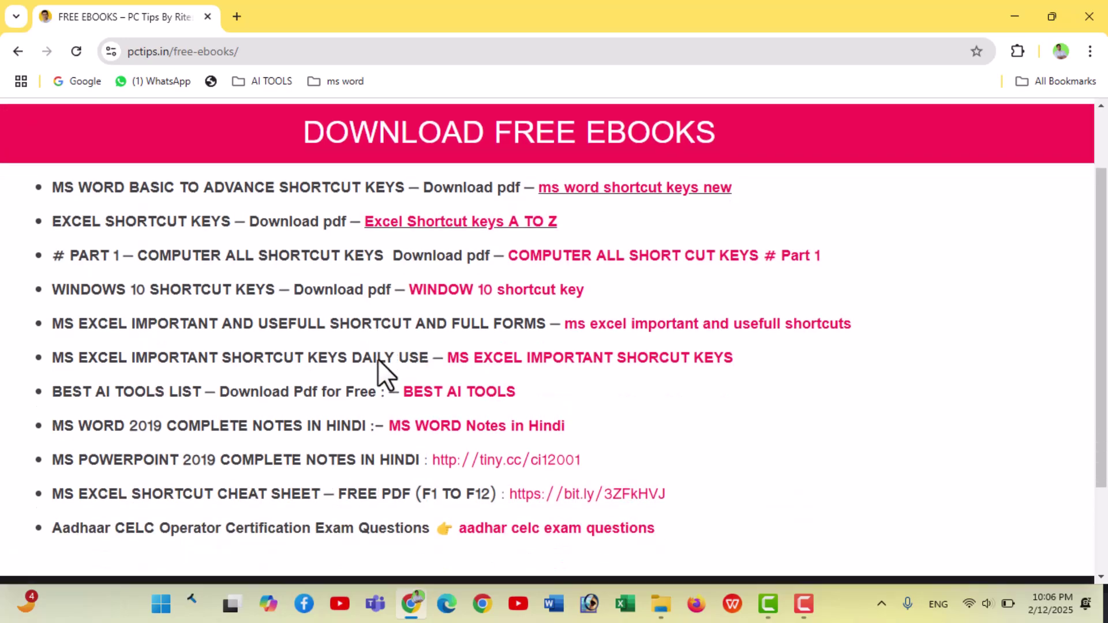
scroll(379, 361, "down", 3)
scroll(378, 361, "up", 3)
scroll(378, 361, "up", 2)
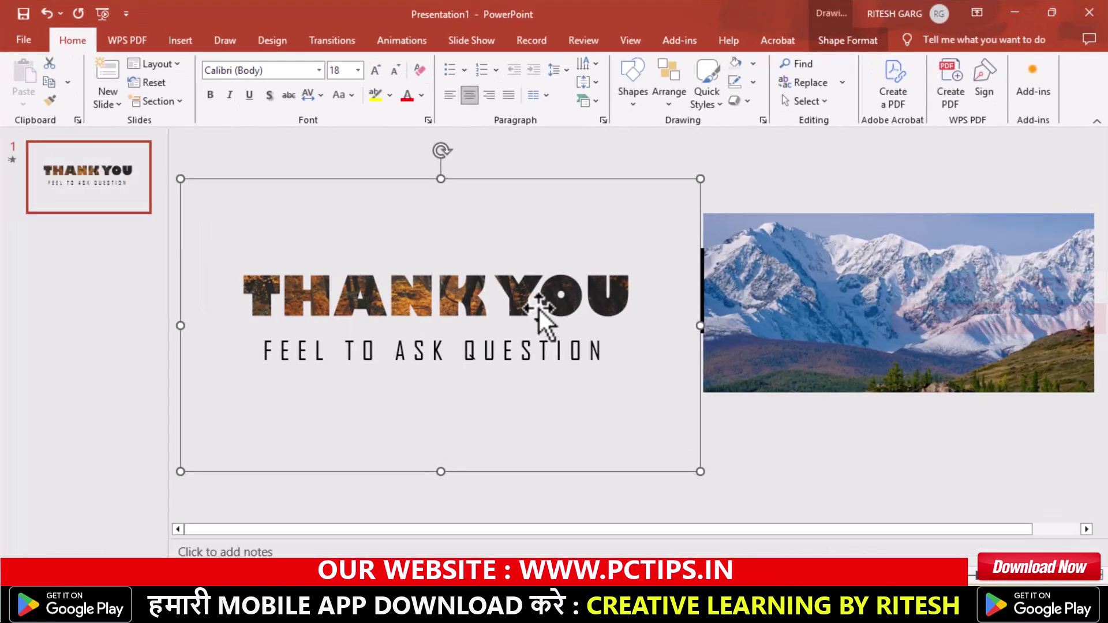
- Deselect the THANK YOU text box and create a new blank presentation with Ctrl+N
left_click(896, 481)
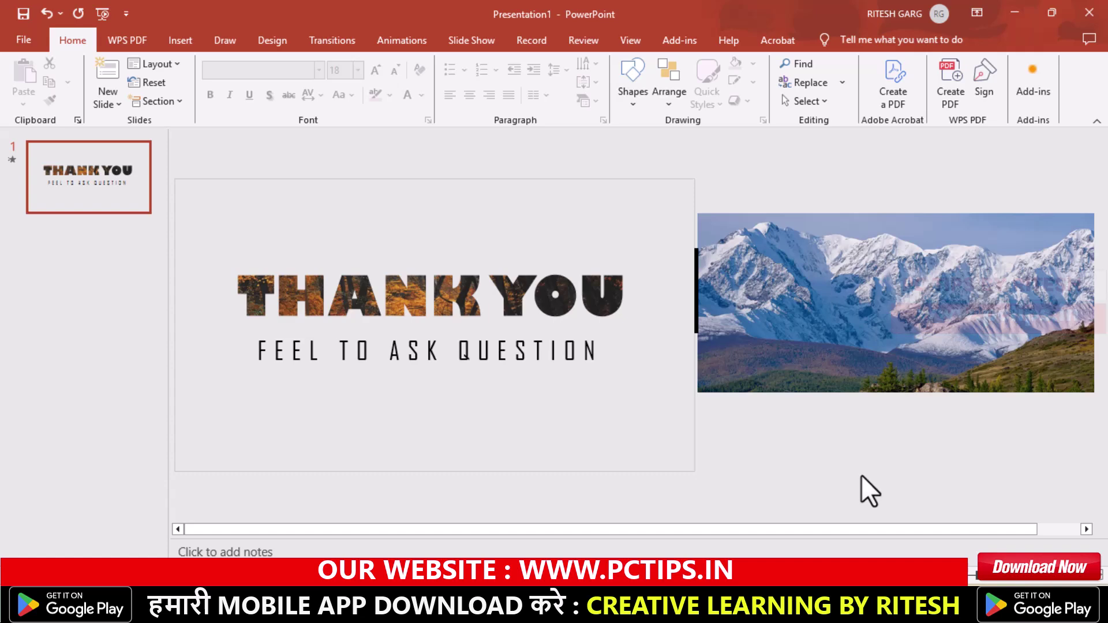
key("ctrl+n")
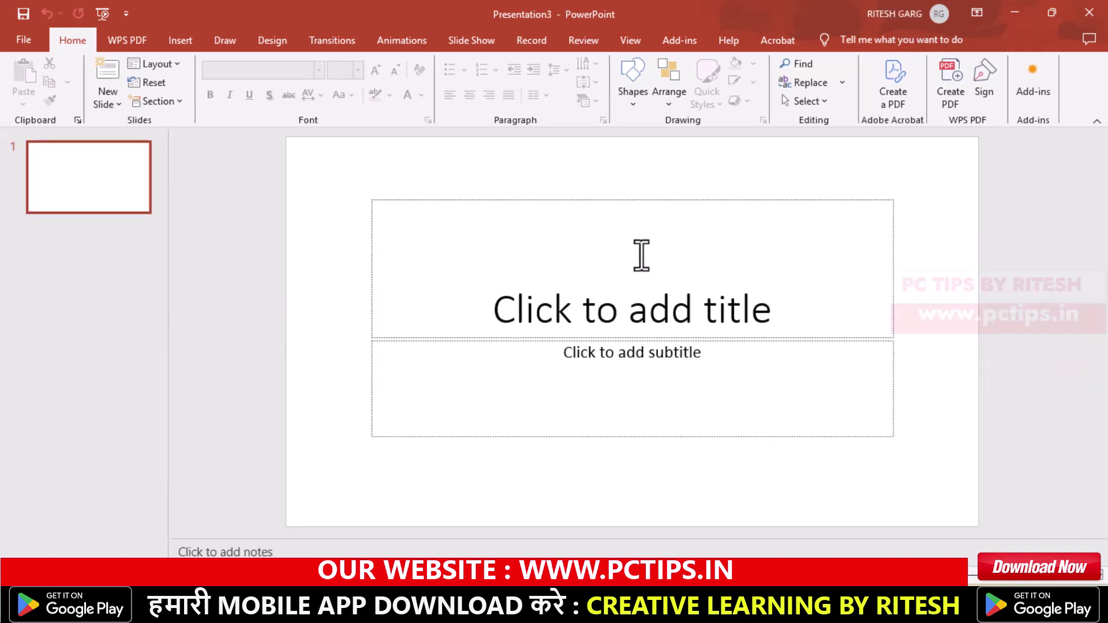
- Delete the title and subtitle placeholders from the slide
left_click(599, 199)
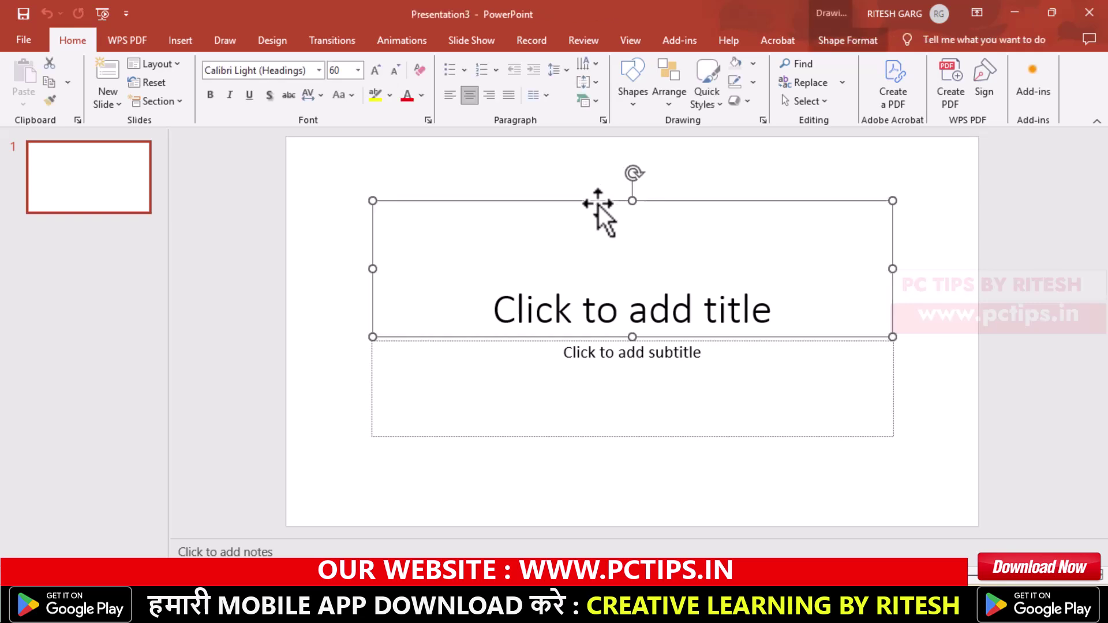
key("Delete")
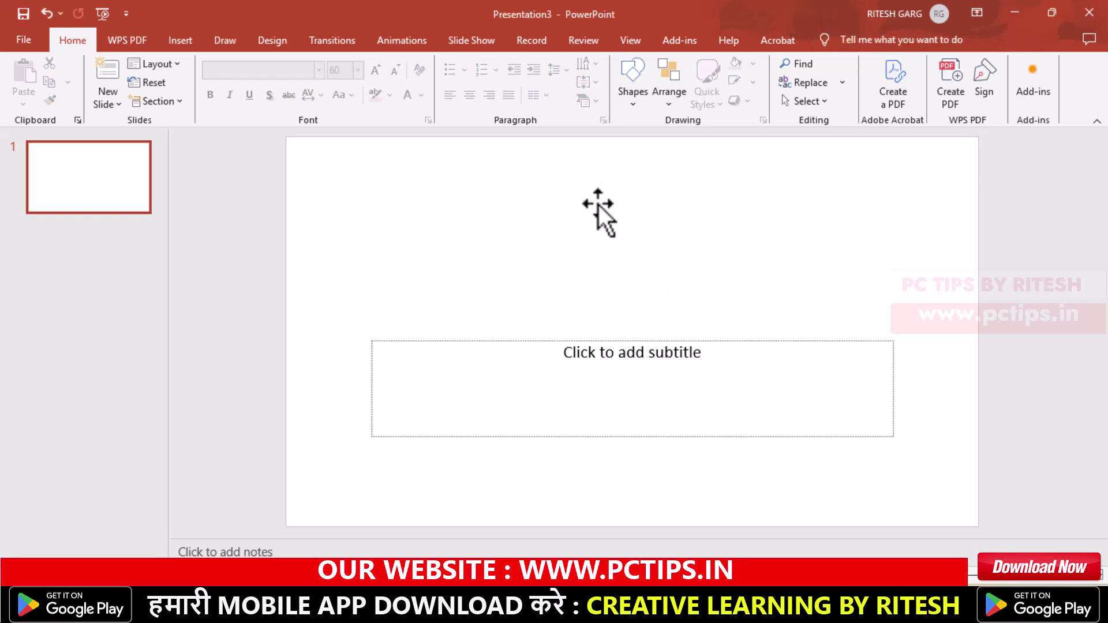
left_click(563, 342)
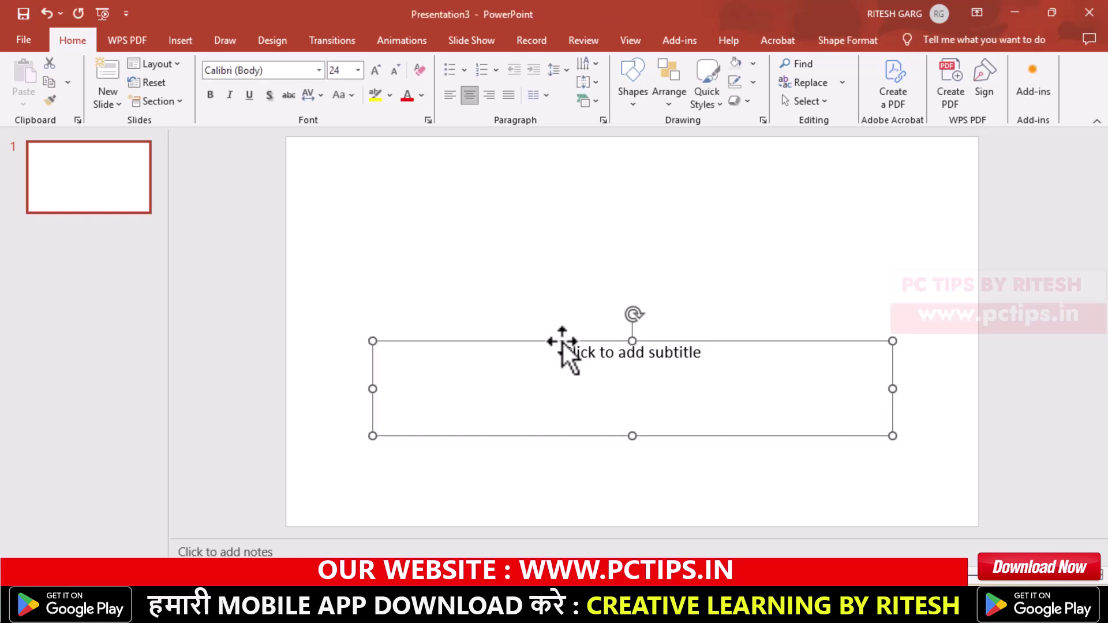
key("Delete")
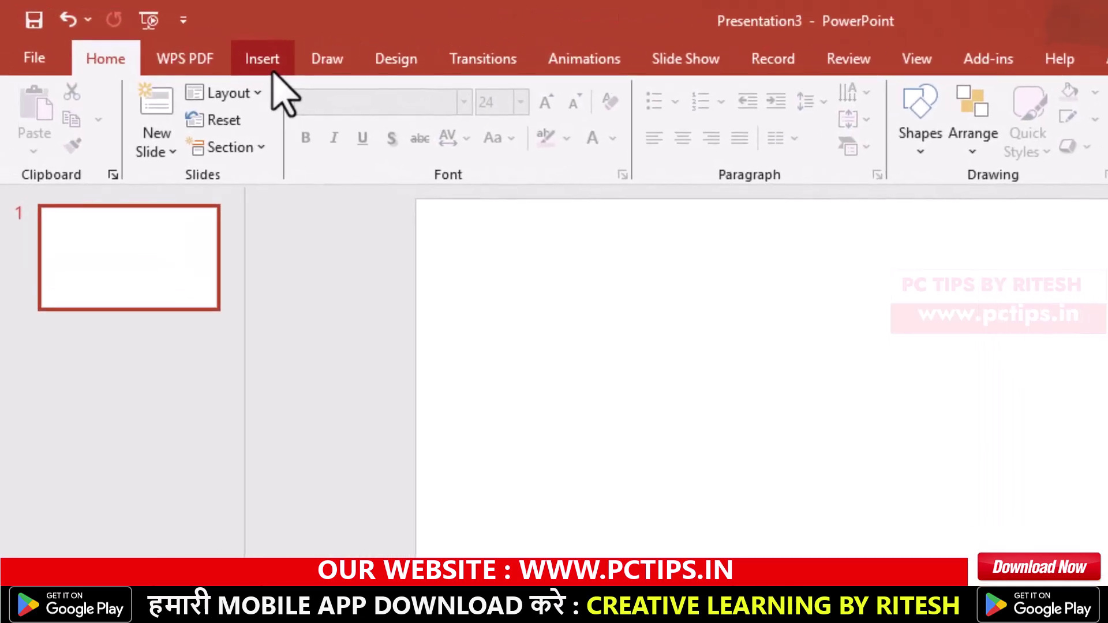
- Pick the Rectangle shape from the Insert shapes gallery
left_click(270, 69)
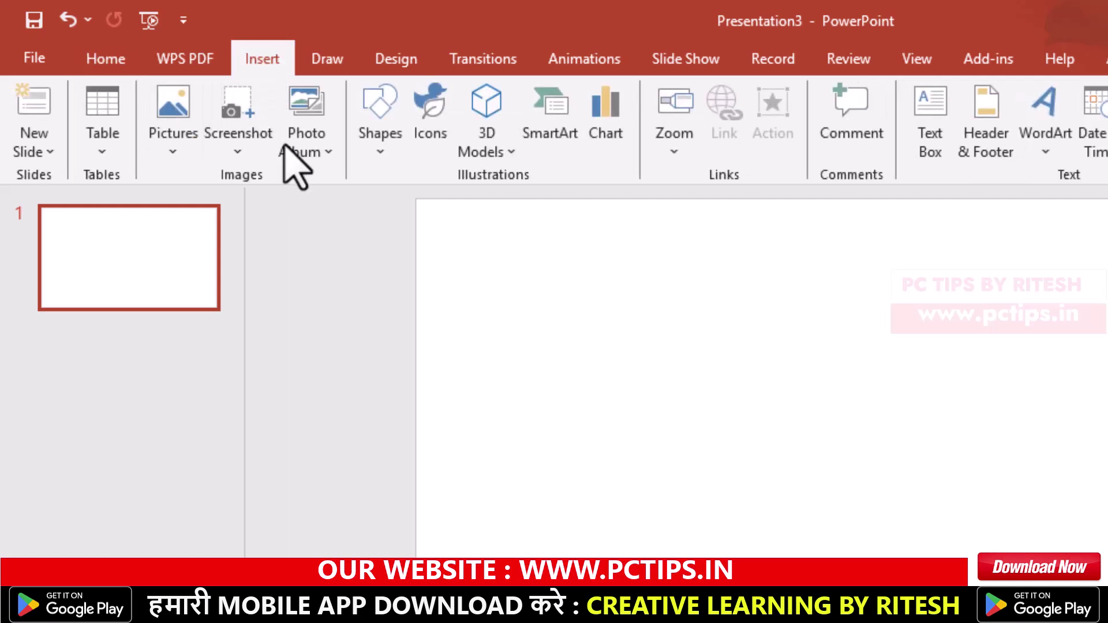
left_click(372, 155)
left_click(457, 203)
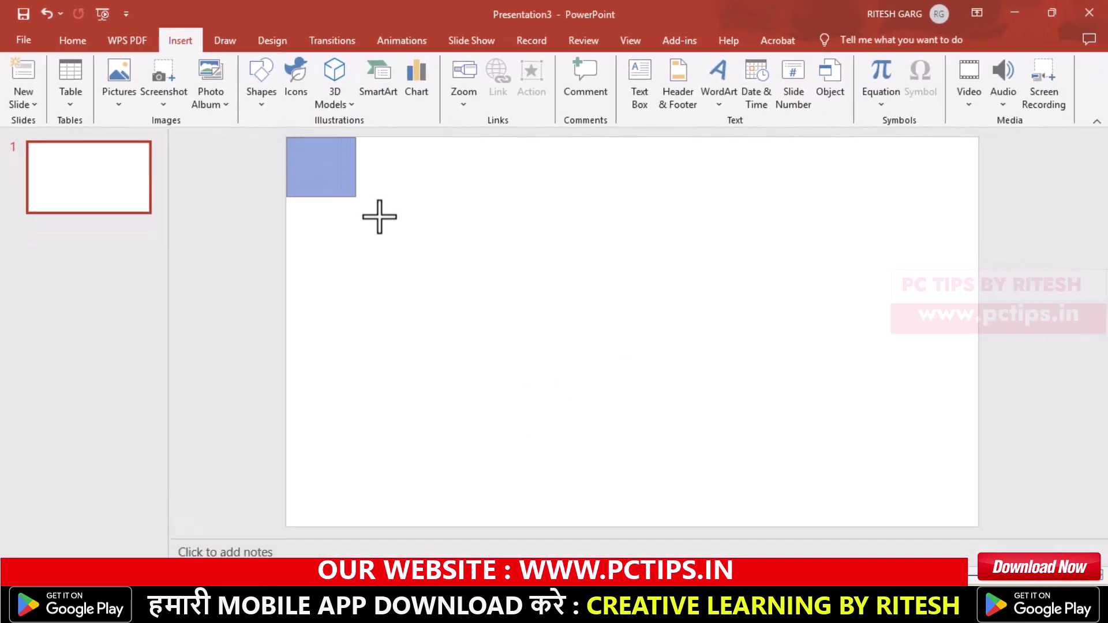
- Draw a rectangle covering the whole slide, filled light grey with no outline
left_click_drag(380, 217, 978, 528)
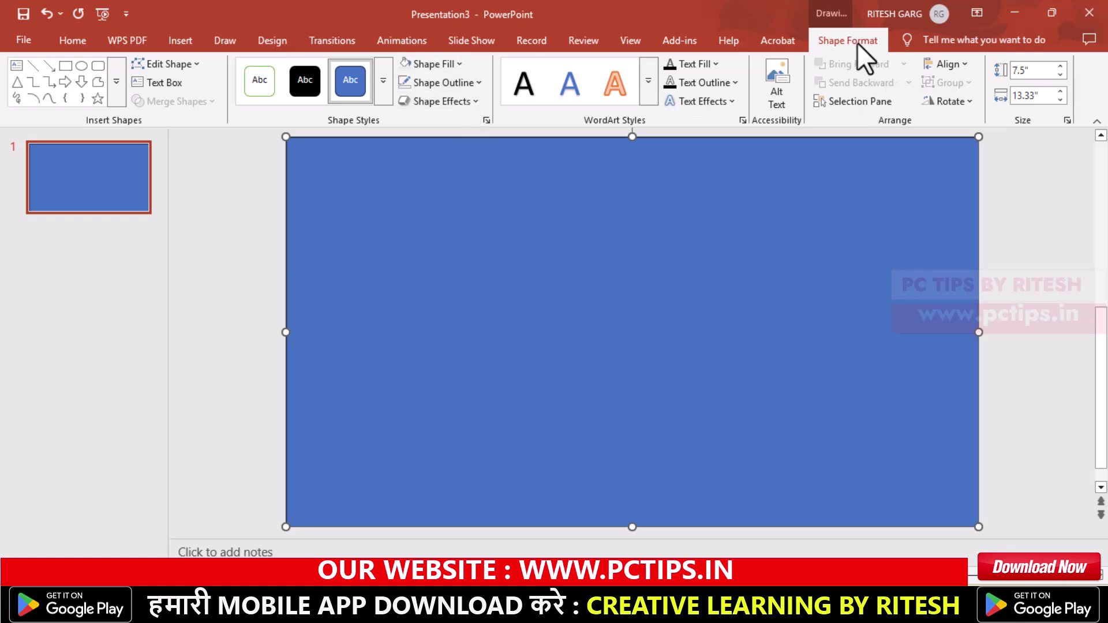
left_click(464, 63)
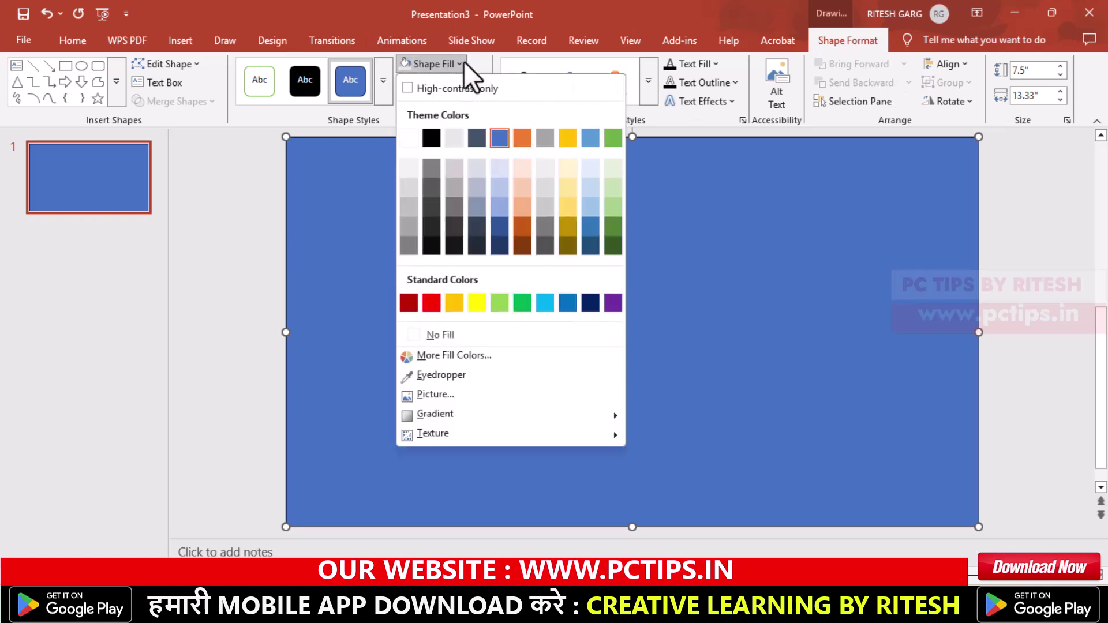
left_click(456, 132)
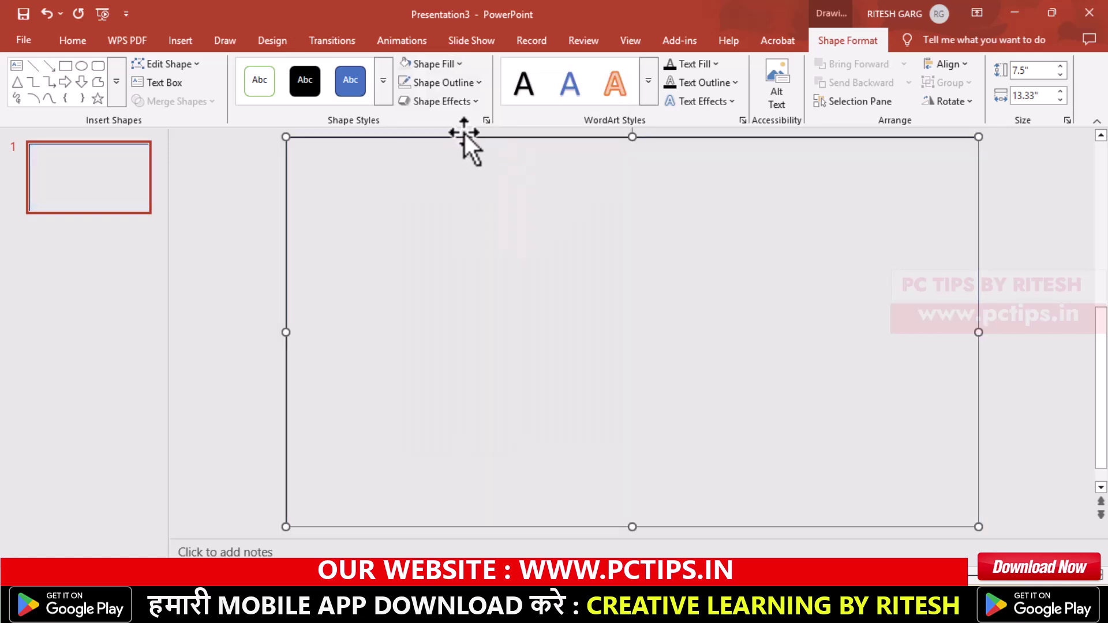
left_click(479, 83)
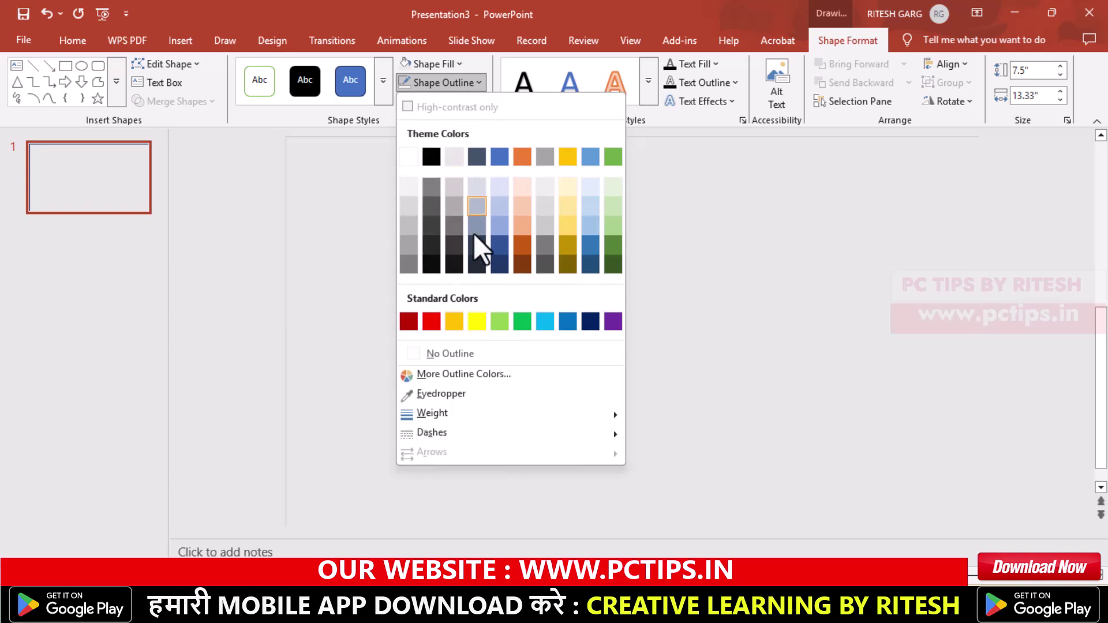
left_click(451, 348)
left_click(202, 283)
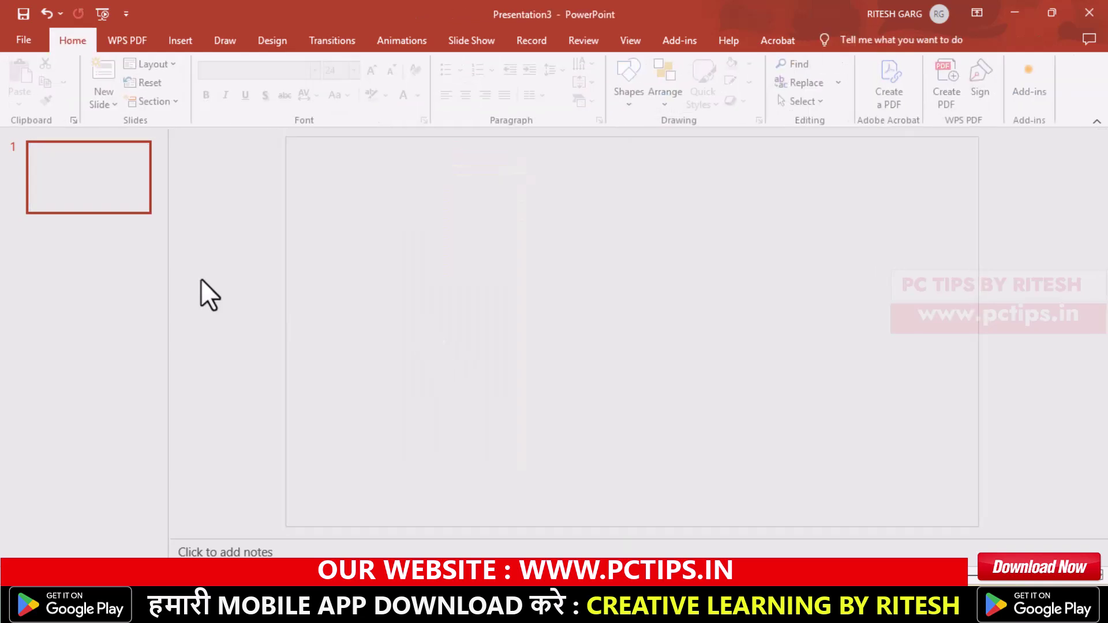
left_click(176, 42)
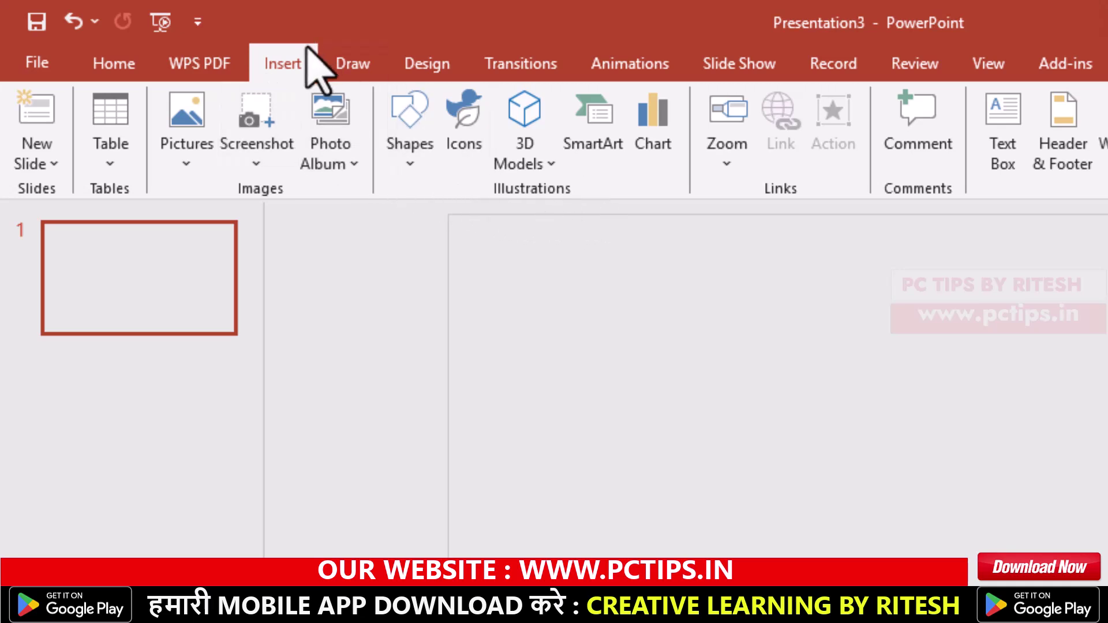
- Draw a wide text box across the upper part of the slide
left_click(1009, 136)
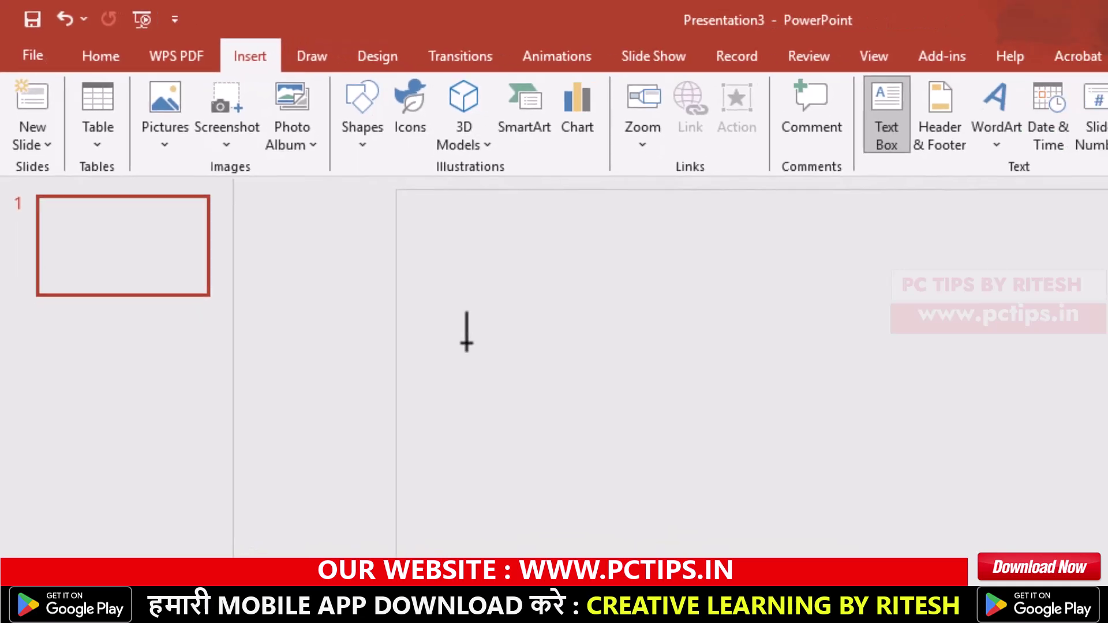
left_click_drag(315, 224, 373, 267)
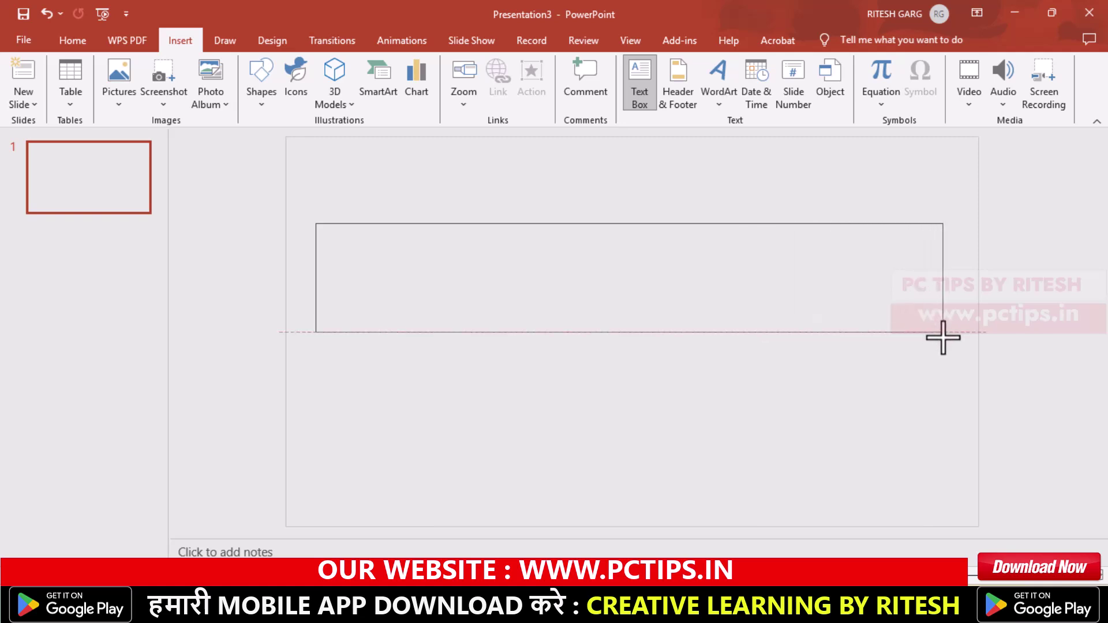
left_click_drag(943, 337, 944, 332)
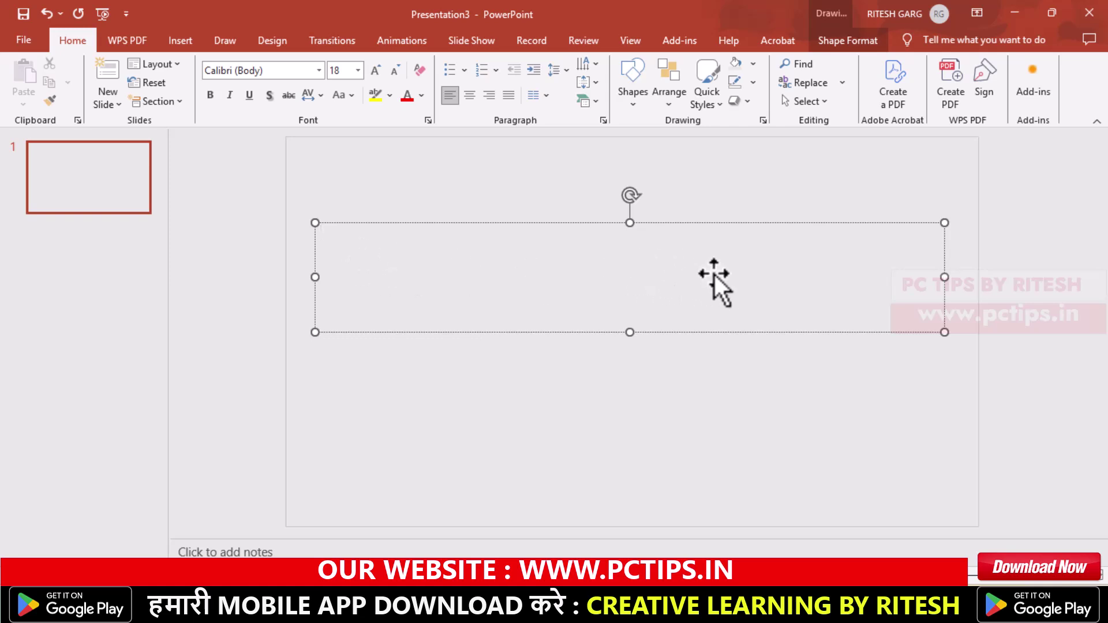
- Set the text box font to Gill Sans Ultra Bold at size 96
left_click(358, 70)
left_click(337, 444)
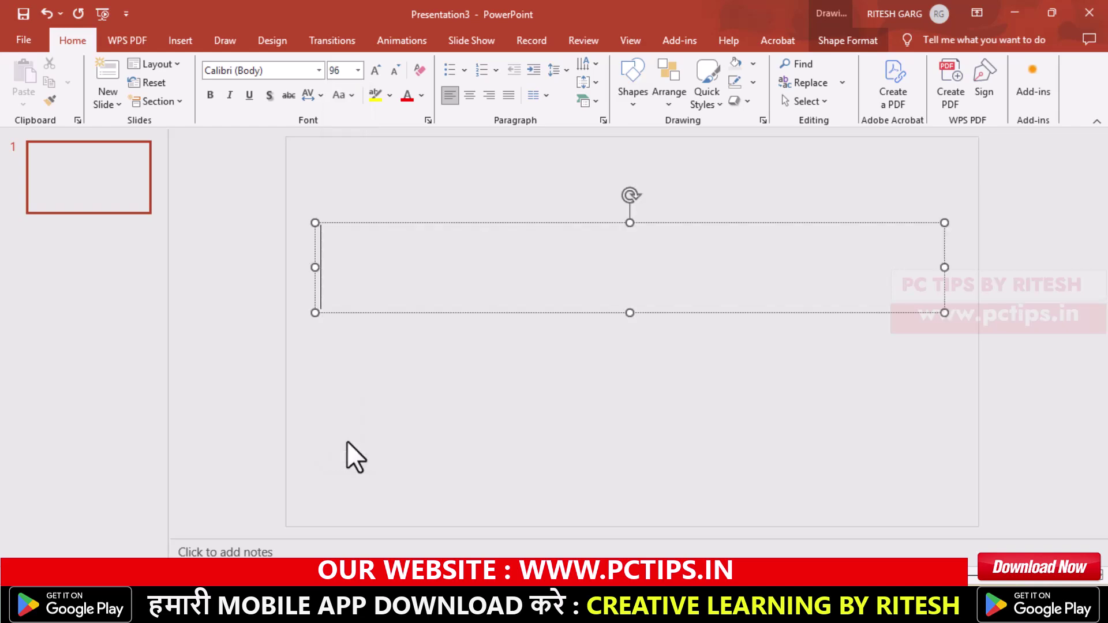
left_click(319, 70)
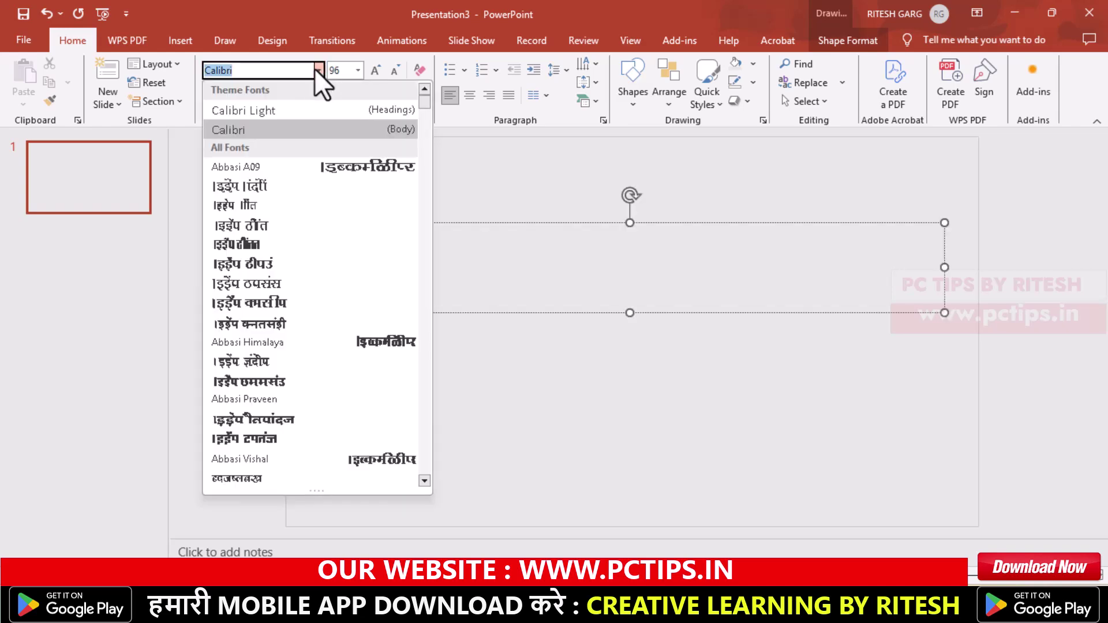
scroll(310, 317, "down", 5)
scroll(306, 303, "down", 3)
scroll(307, 298, "down", 4)
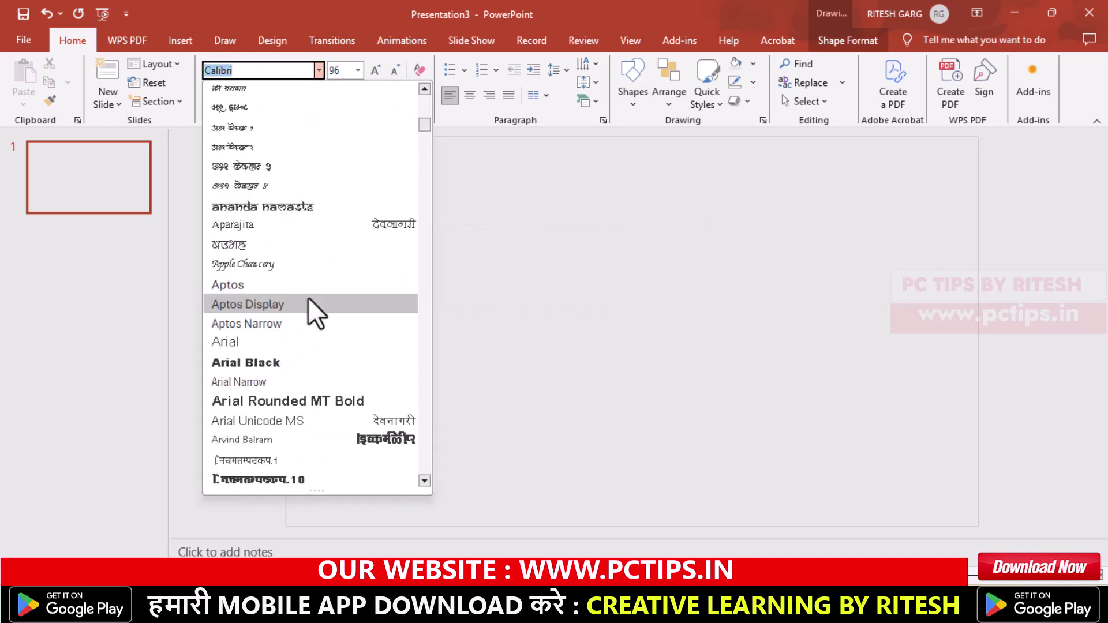
scroll(307, 296, "down", 3)
scroll(307, 297, "down", 5)
scroll(310, 305, "down", 7)
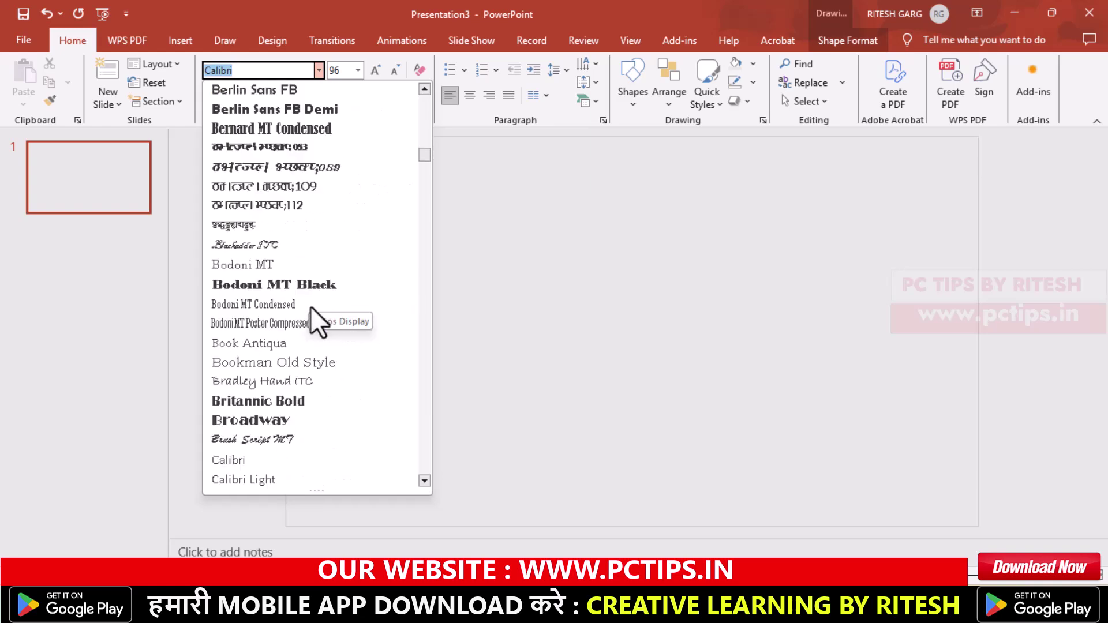
scroll(310, 306, "down", 3)
scroll(310, 306, "down", 4)
scroll(311, 306, "down", 3)
scroll(310, 306, "down", 4)
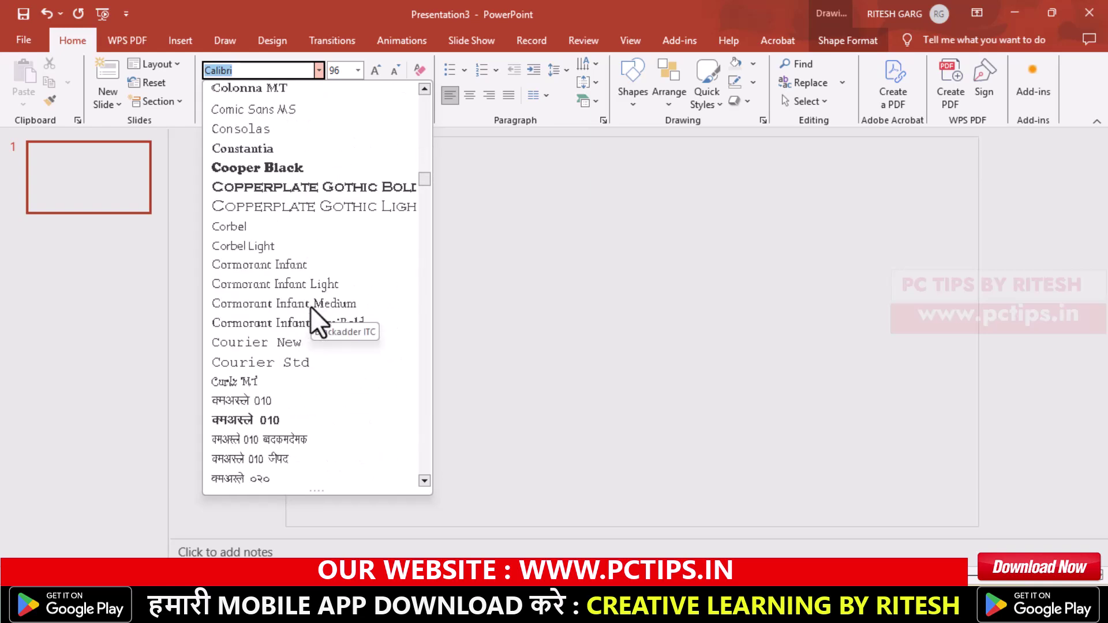
scroll(310, 307, "down", 3)
scroll(311, 307, "down", 2)
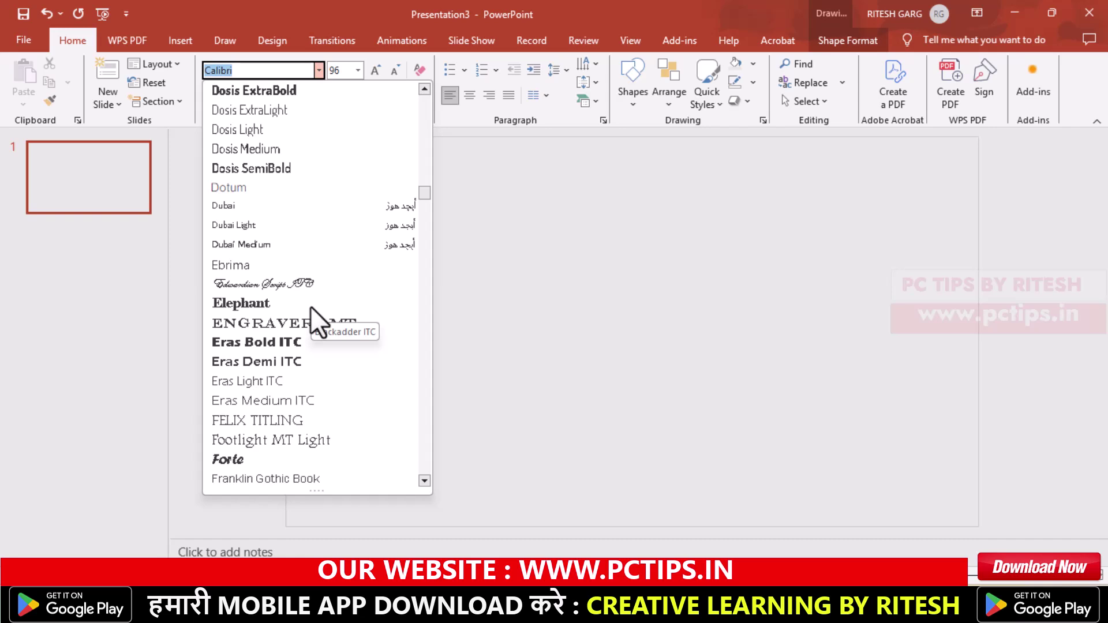
scroll(311, 308, "down", 4)
scroll(311, 308, "down", 1)
scroll(310, 308, "down", 4)
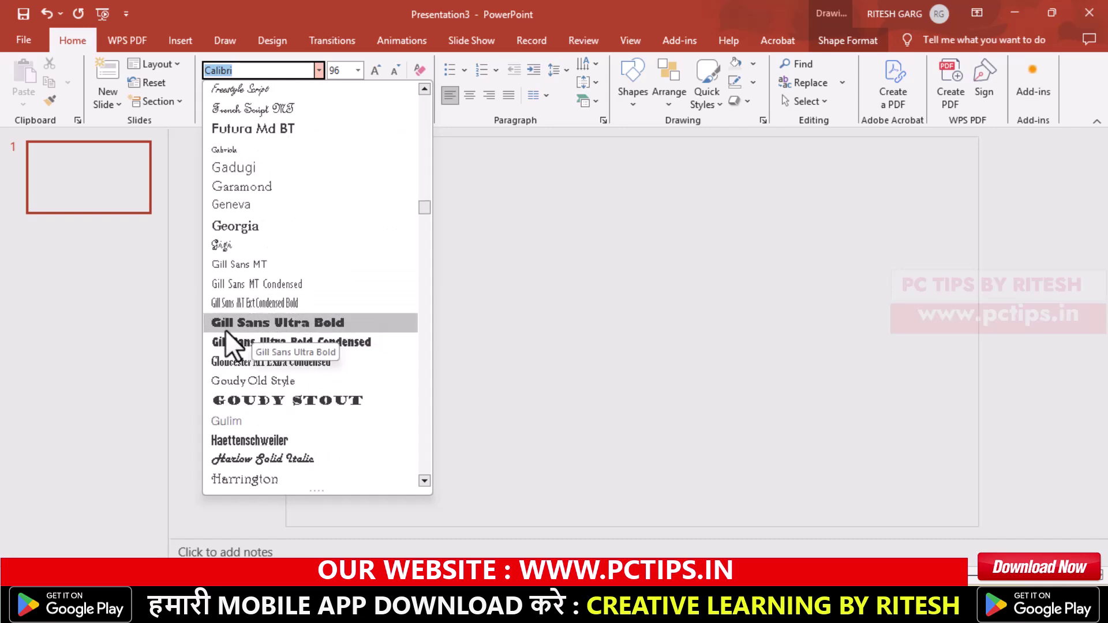
left_click(310, 324)
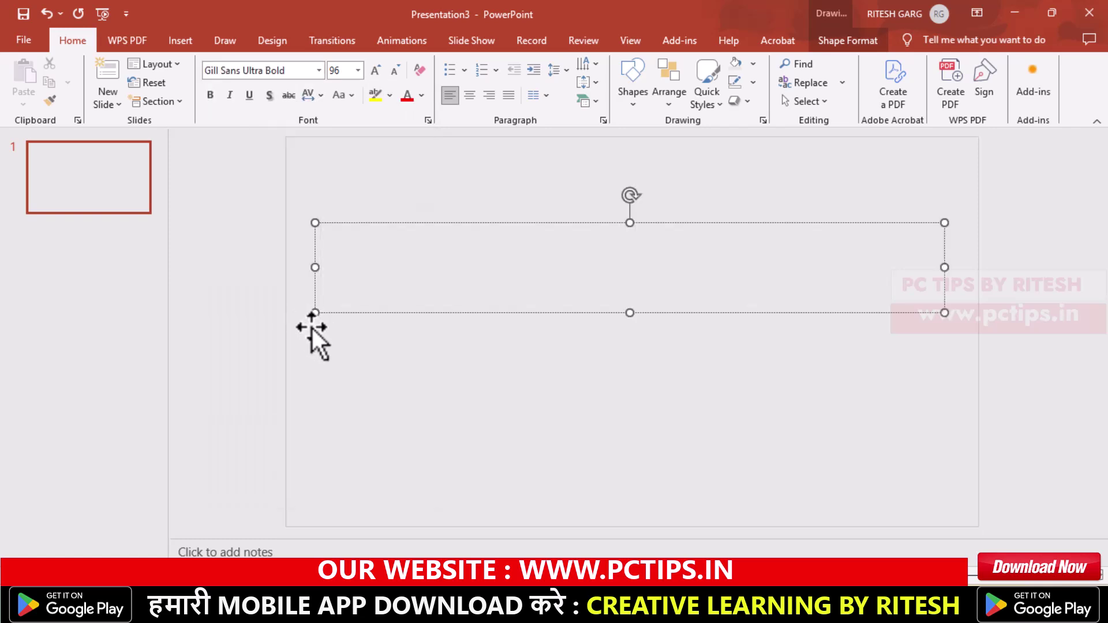
- Type 'THANK YOU' and change its font size to 100
type("THA")
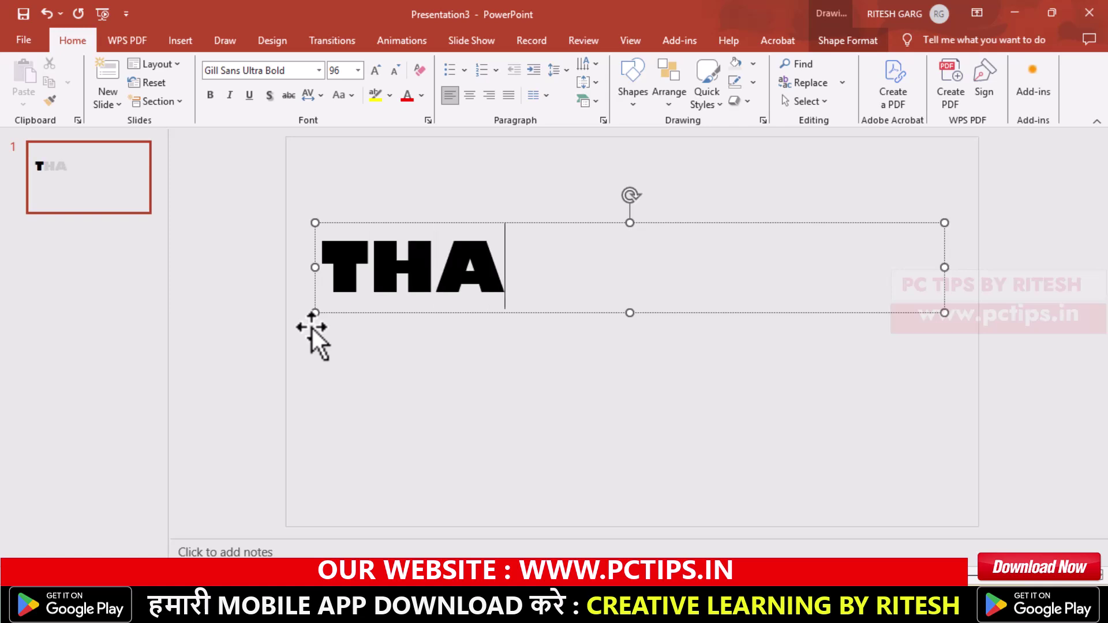
type("NK YOU")
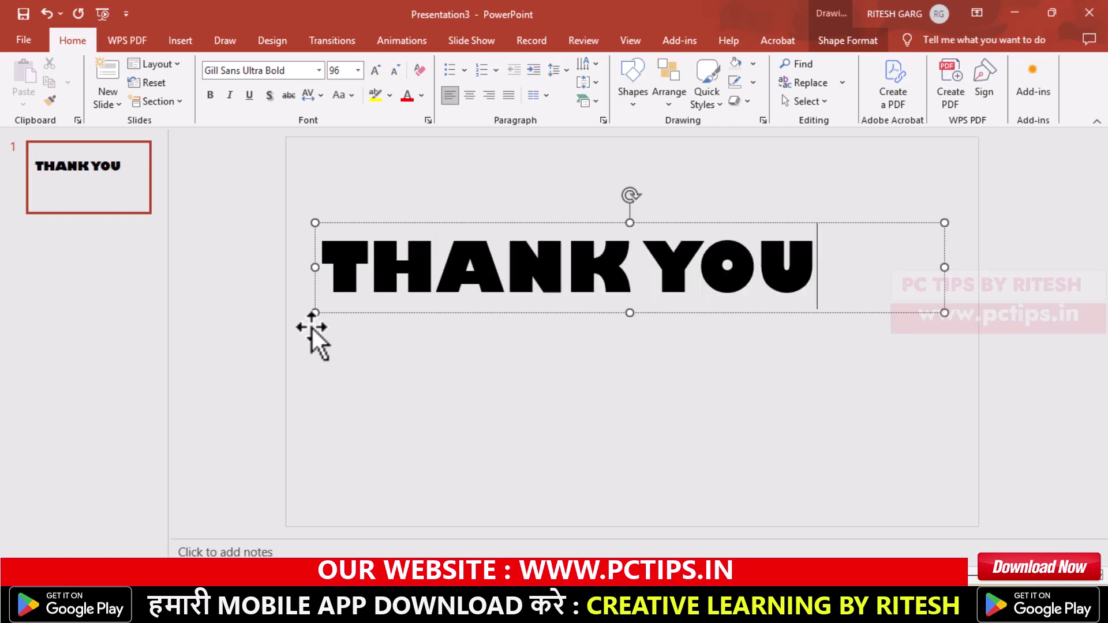
left_click_drag(817, 272, 258, 122)
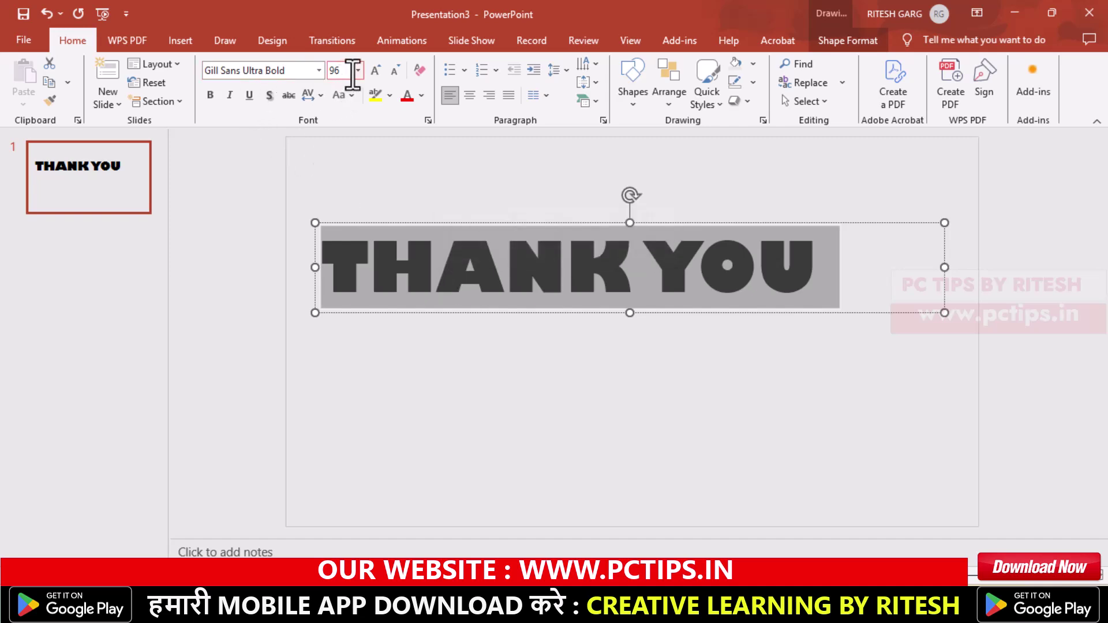
left_click(330, 71)
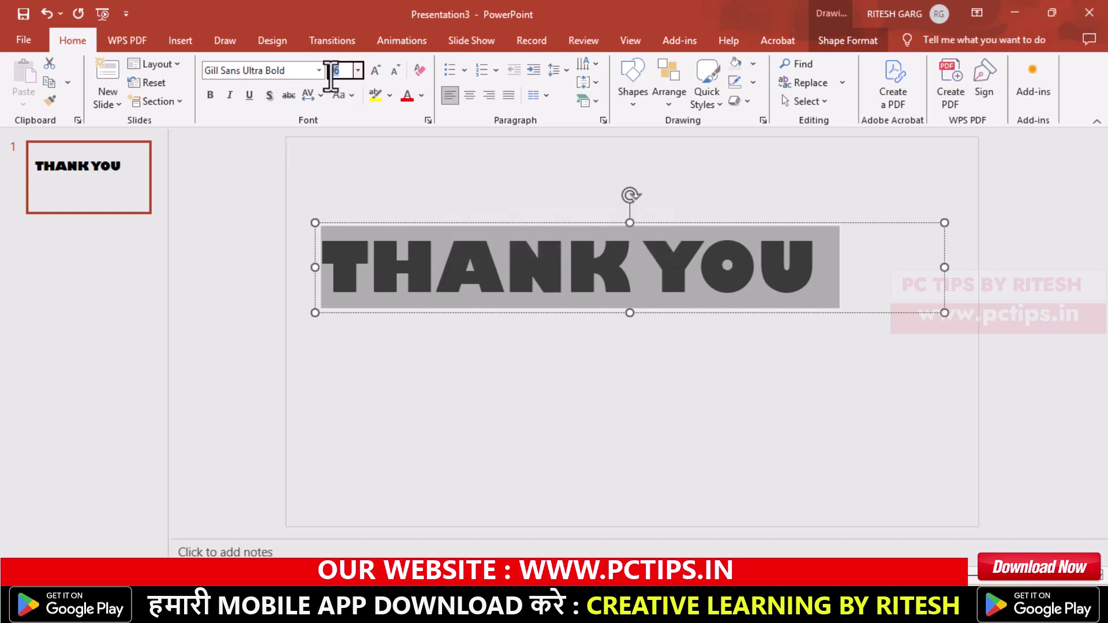
type("100")
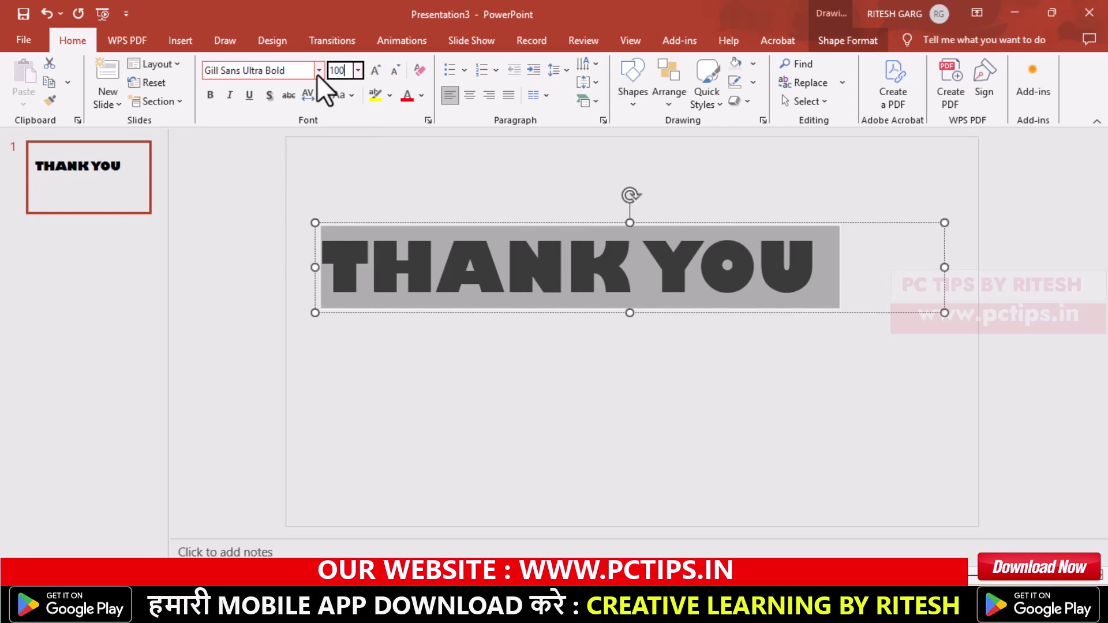
key("Return")
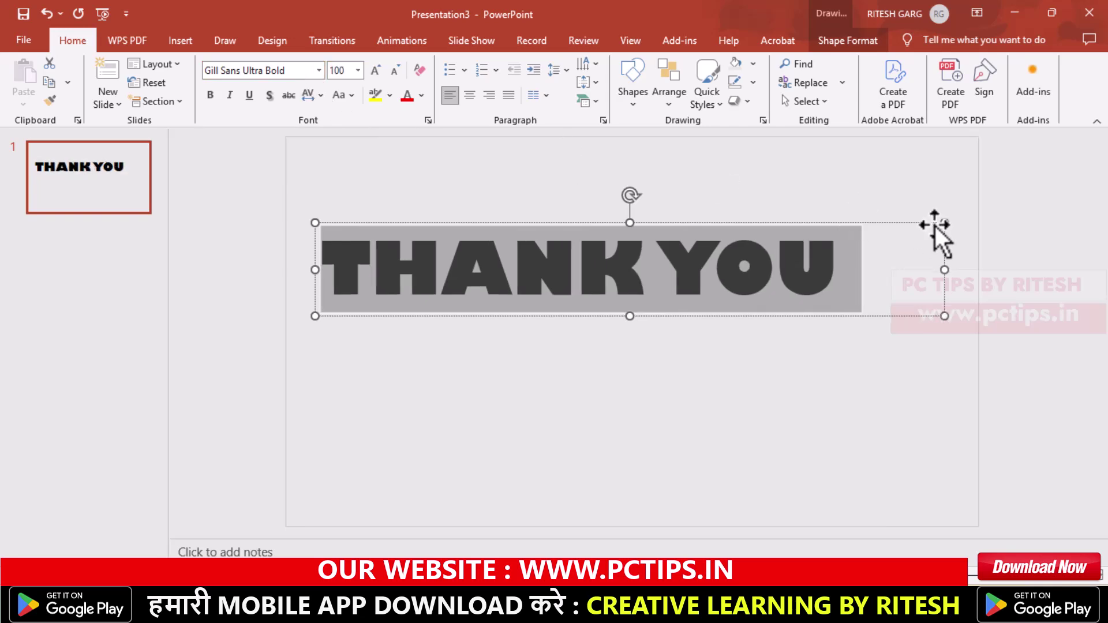
- Narrow the text box to fit the words and centre it on the slide
left_click_drag(947, 269, 866, 283)
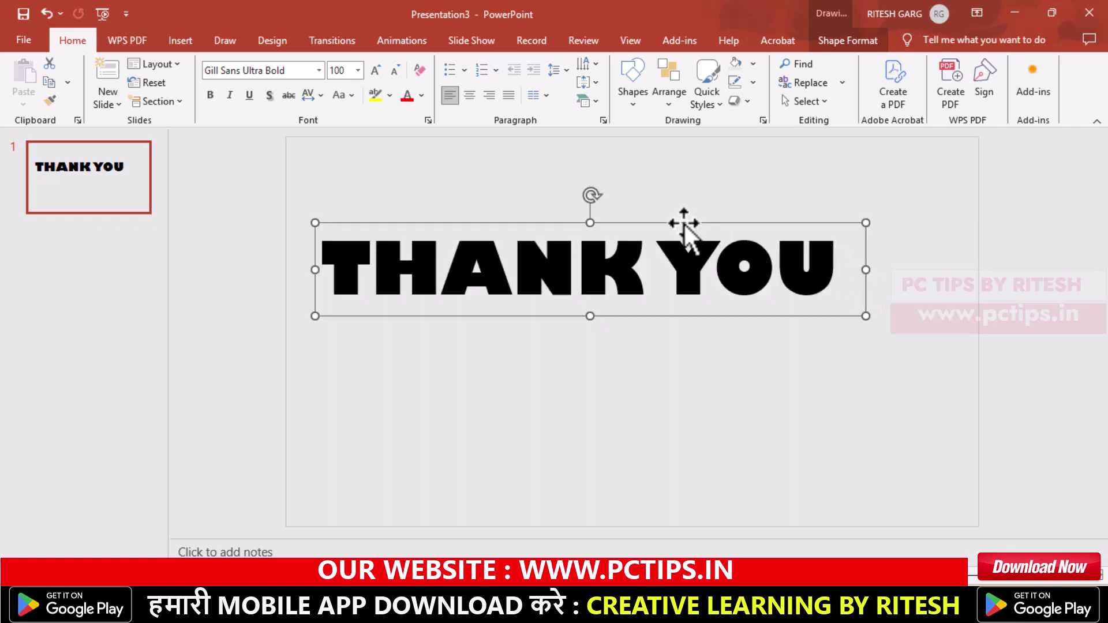
left_click_drag(685, 224, 729, 282)
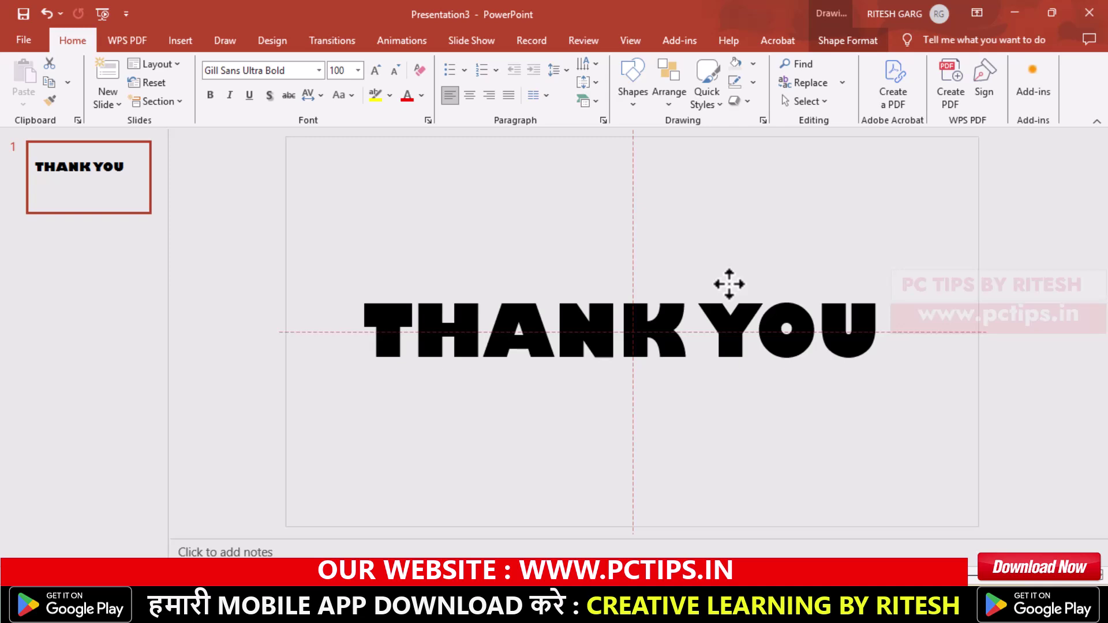
left_click_drag(729, 284, 729, 284)
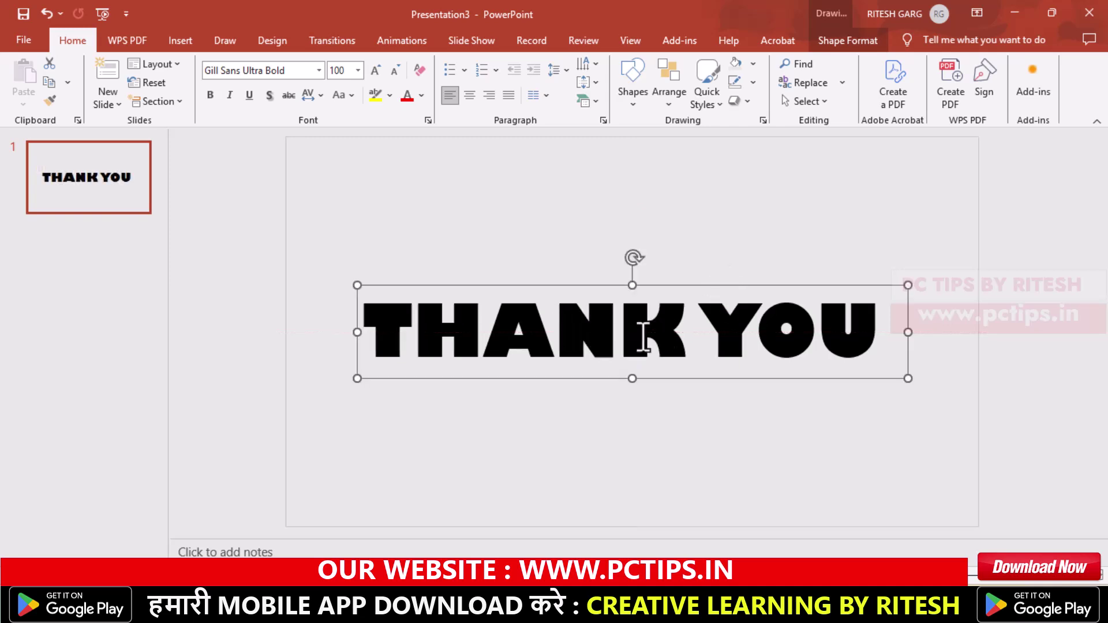
- Select the grey rectangle plus THANK YOU text and apply Merge Shapes > Subtract
left_click(739, 178)
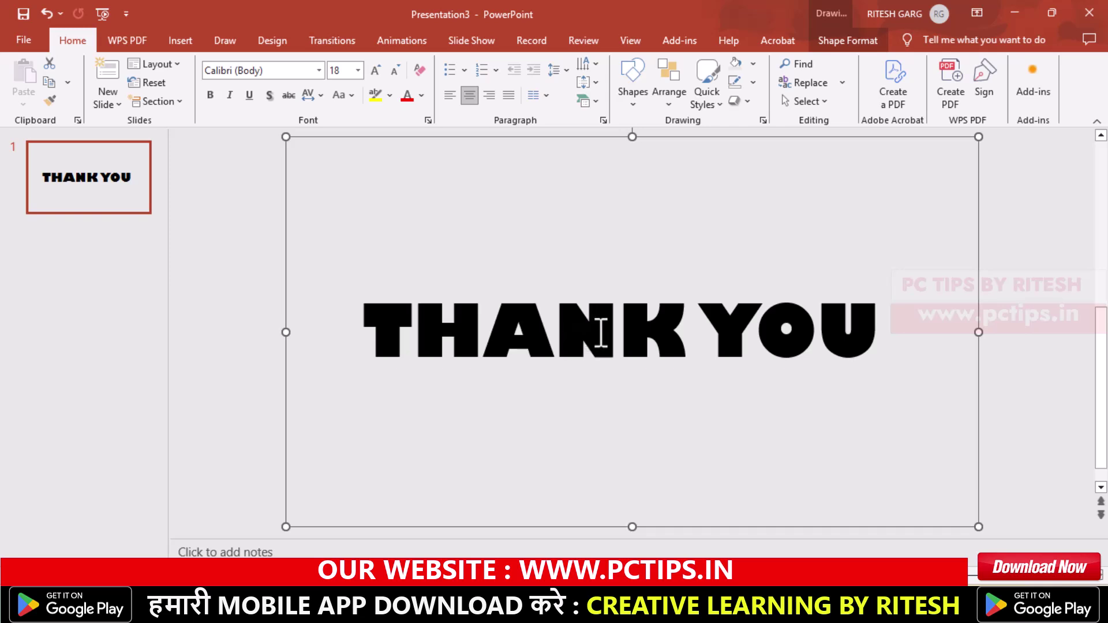
left_click(601, 333)
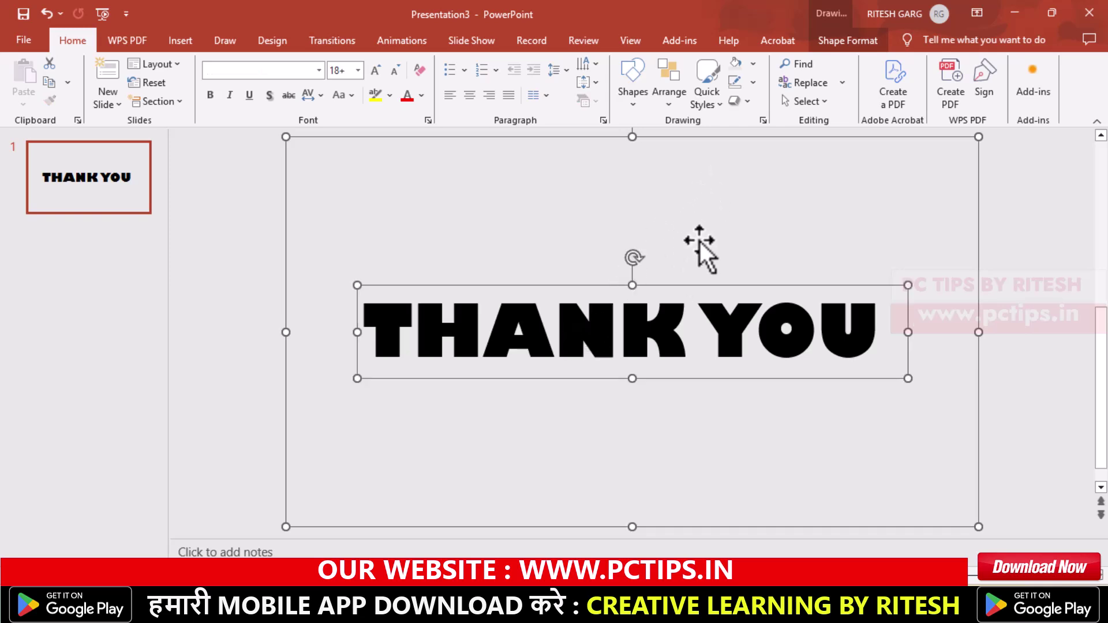
left_click(846, 42)
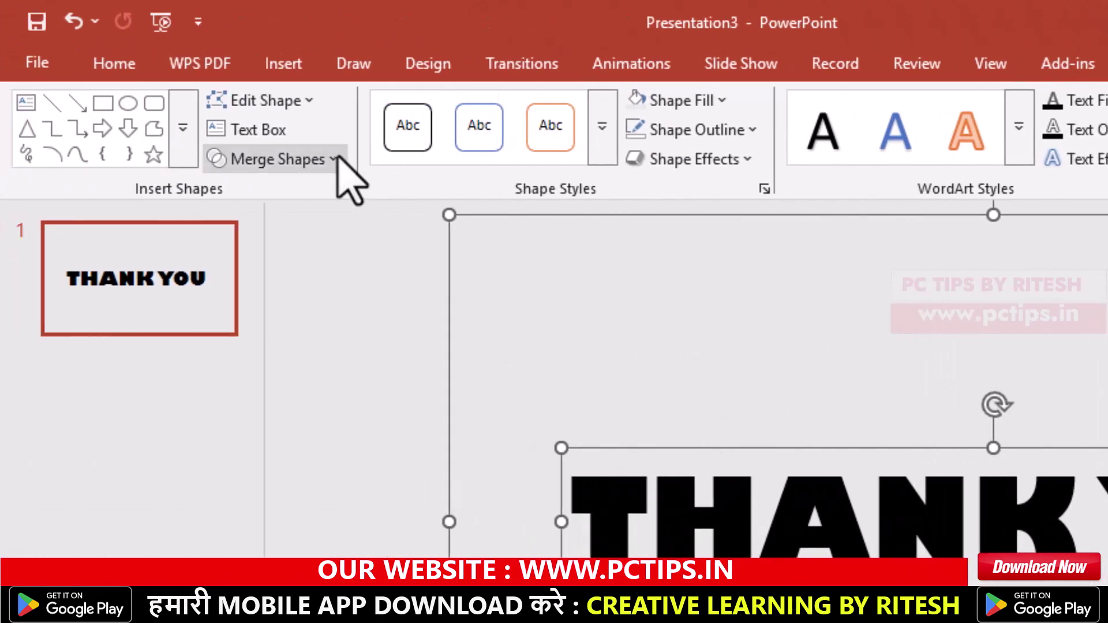
left_click(334, 159)
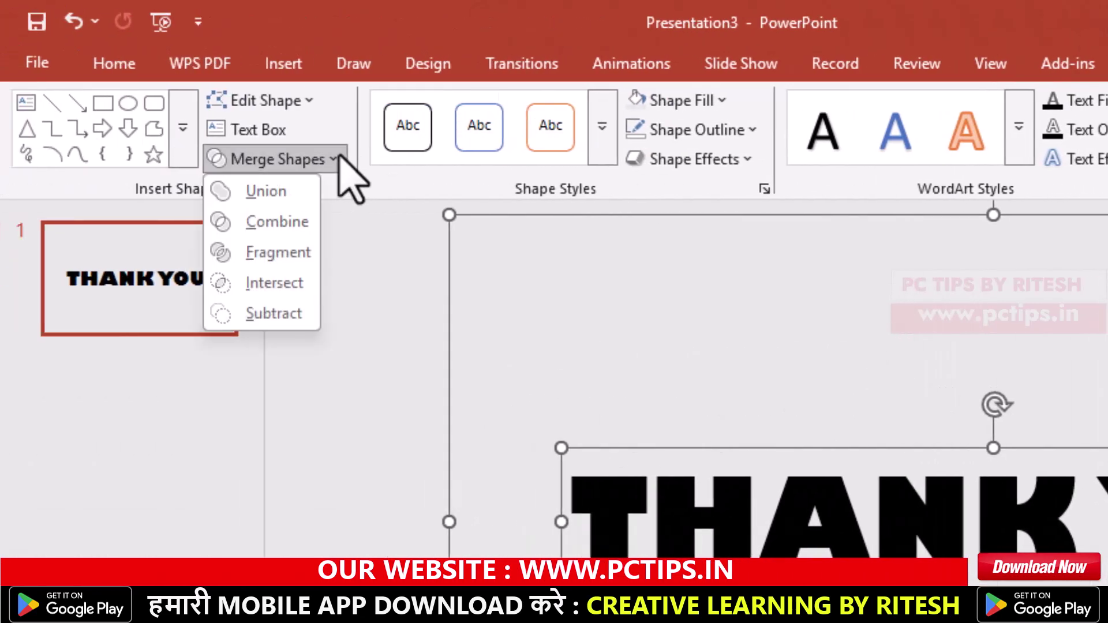
left_click(280, 313)
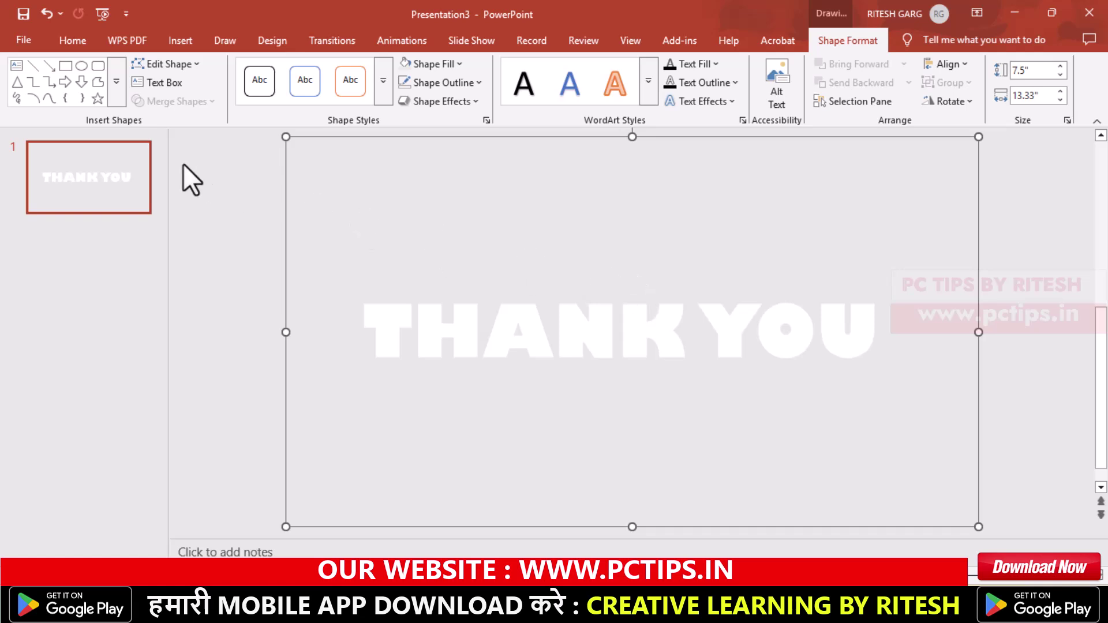
left_click(225, 199)
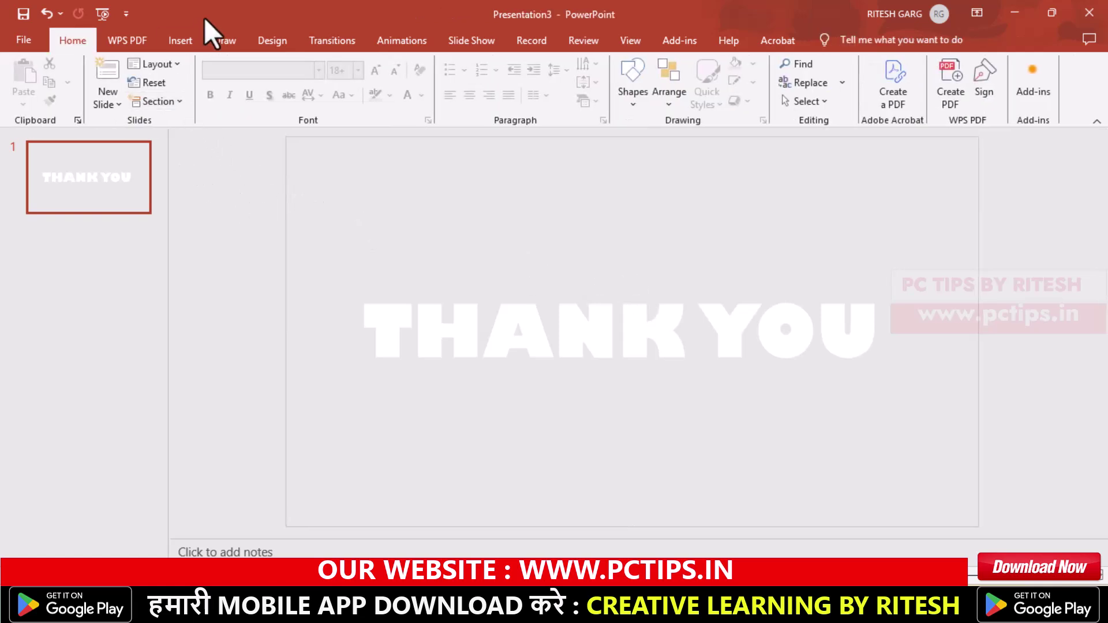
- Insert the autumn road photo from this computer onto the slide
left_click(189, 39)
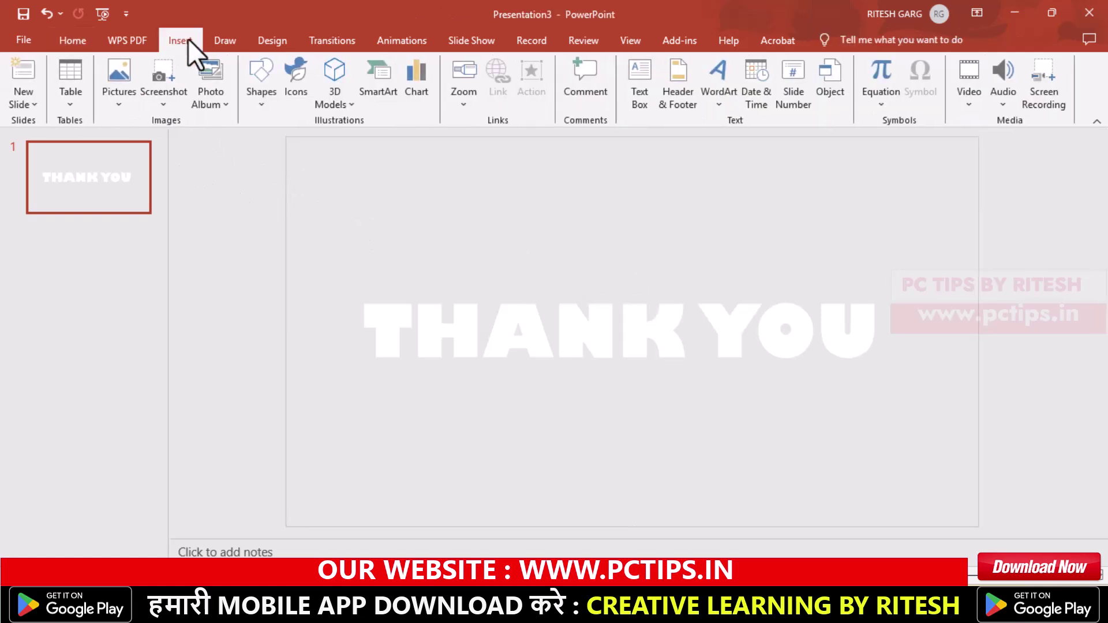
left_click(115, 103)
left_click(128, 139)
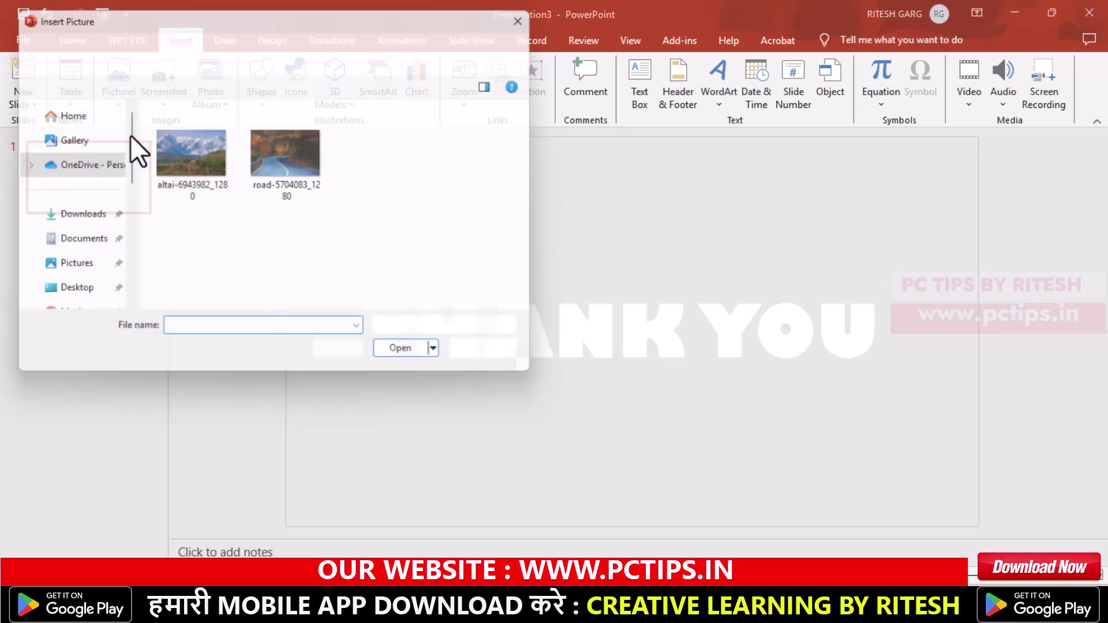
left_click(263, 240)
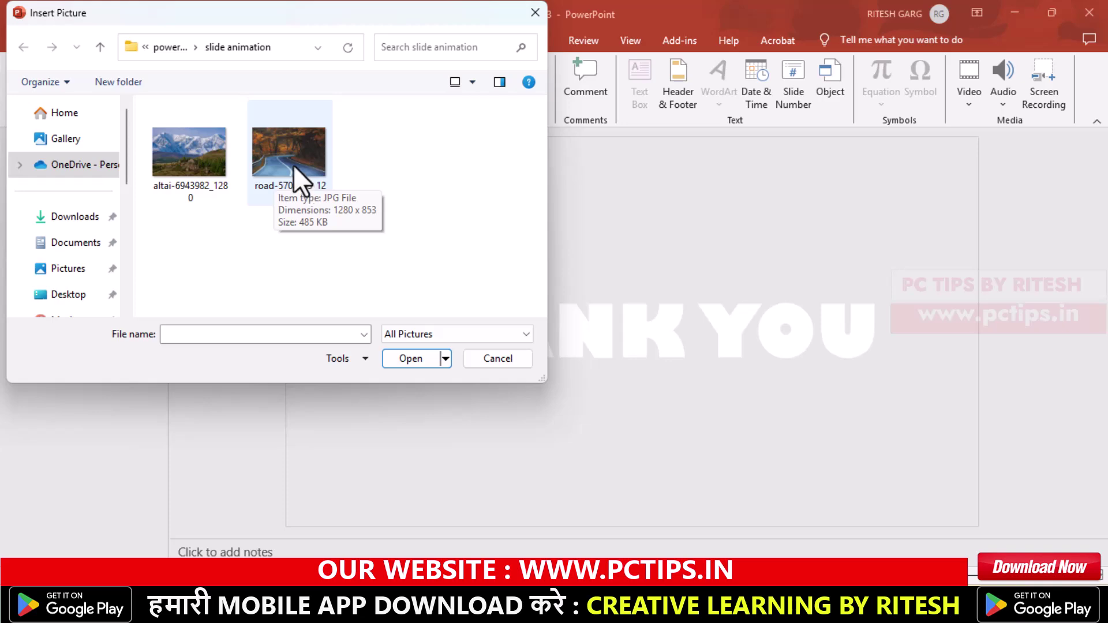
left_click(294, 166)
left_click(407, 359)
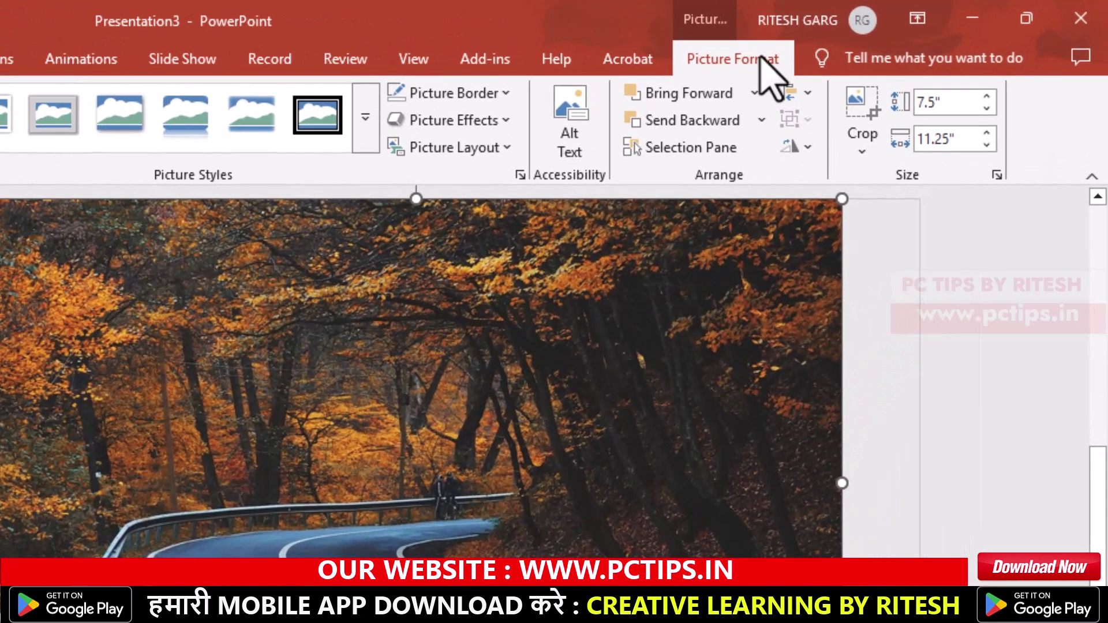
- Crop the road photo to a 16:9 landscape ratio, 11.25 by 6.33 inches
left_click(862, 152)
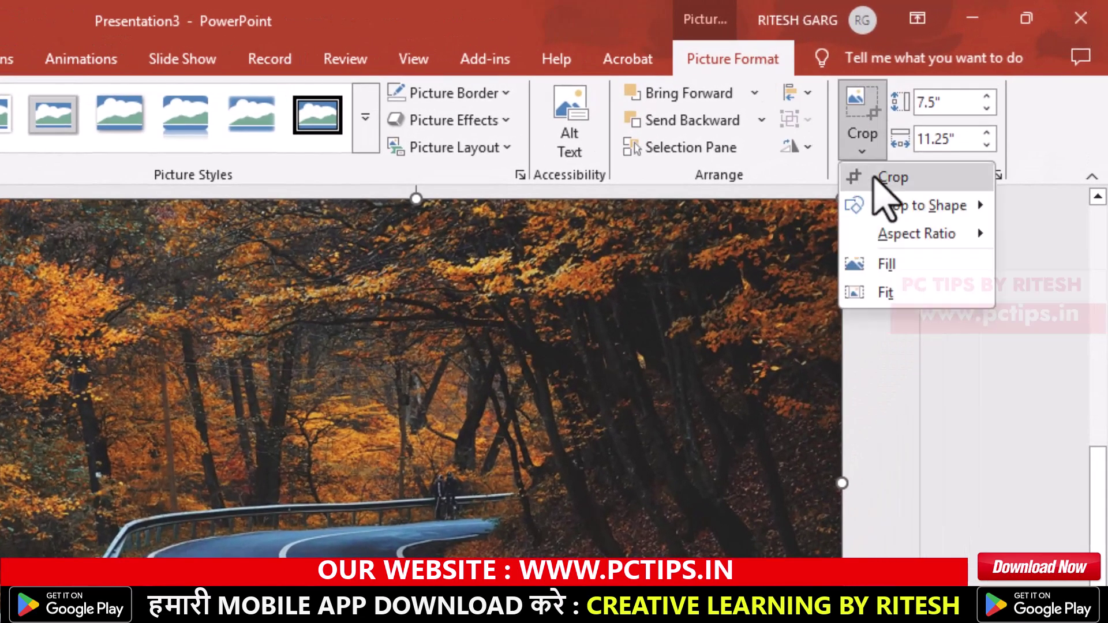
mouse_move(916, 234)
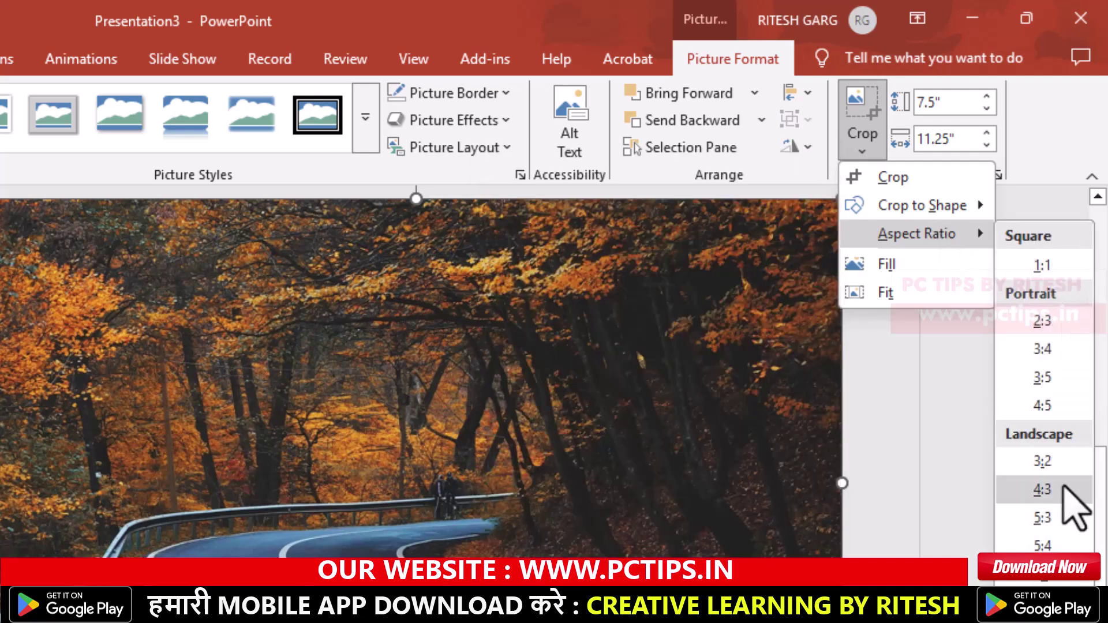
left_click(1064, 488)
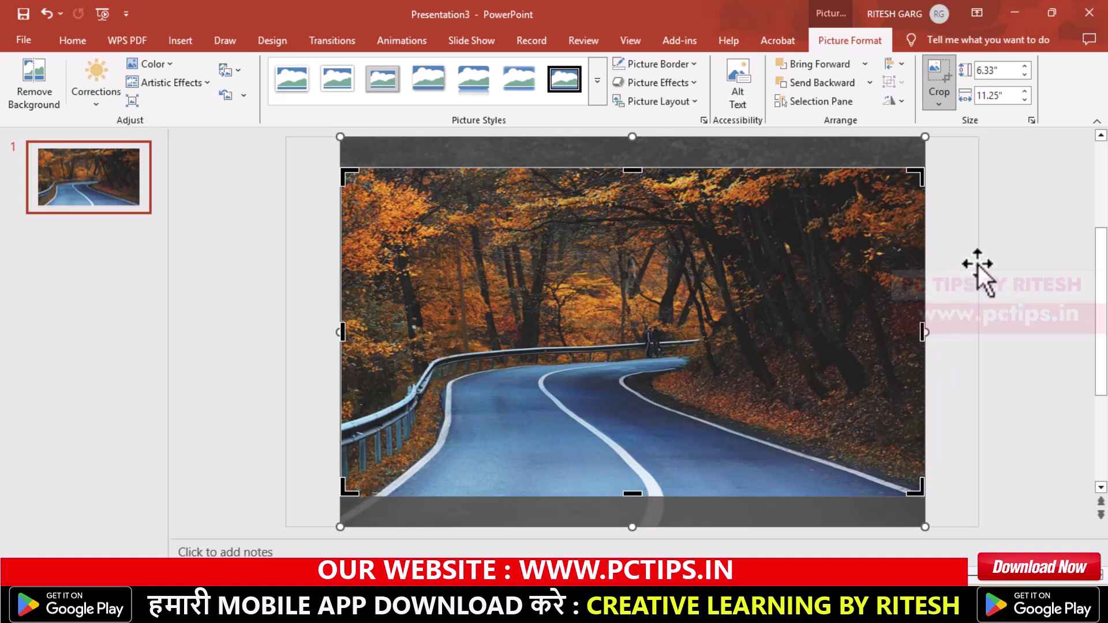
left_click(998, 255)
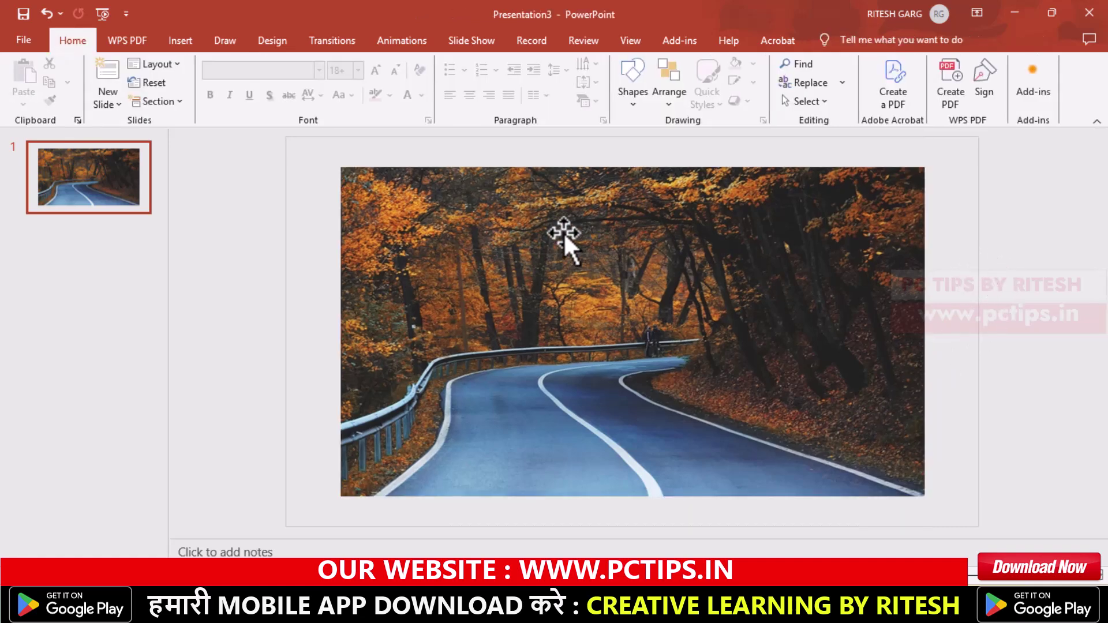
- Send the road photo backward behind the cutout so it fills the THANK YOU letters
left_click(673, 289)
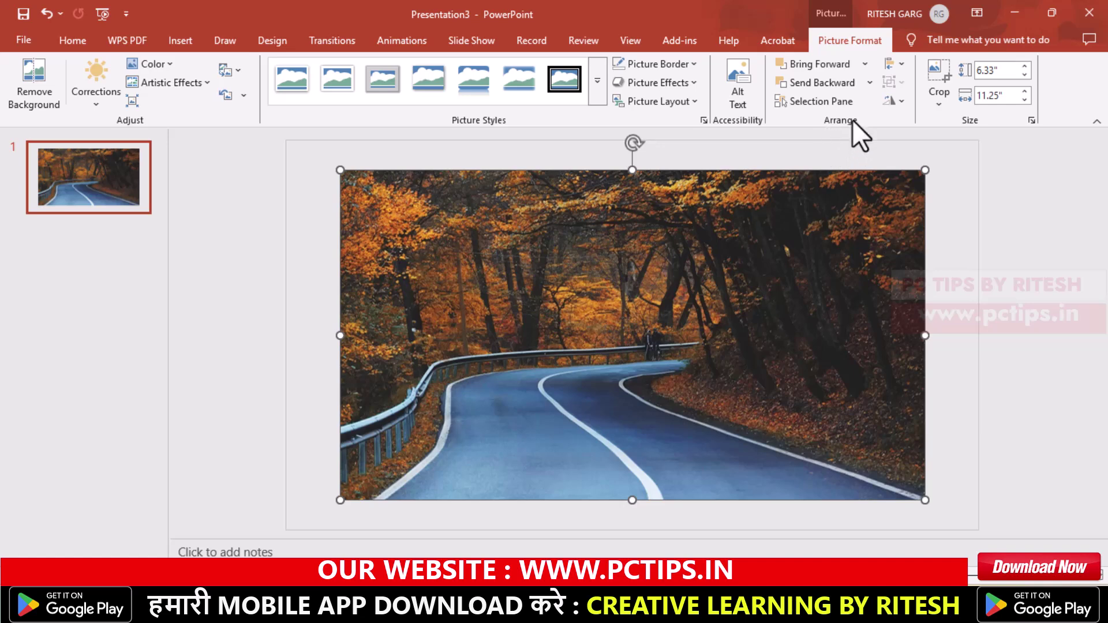
left_click(827, 86)
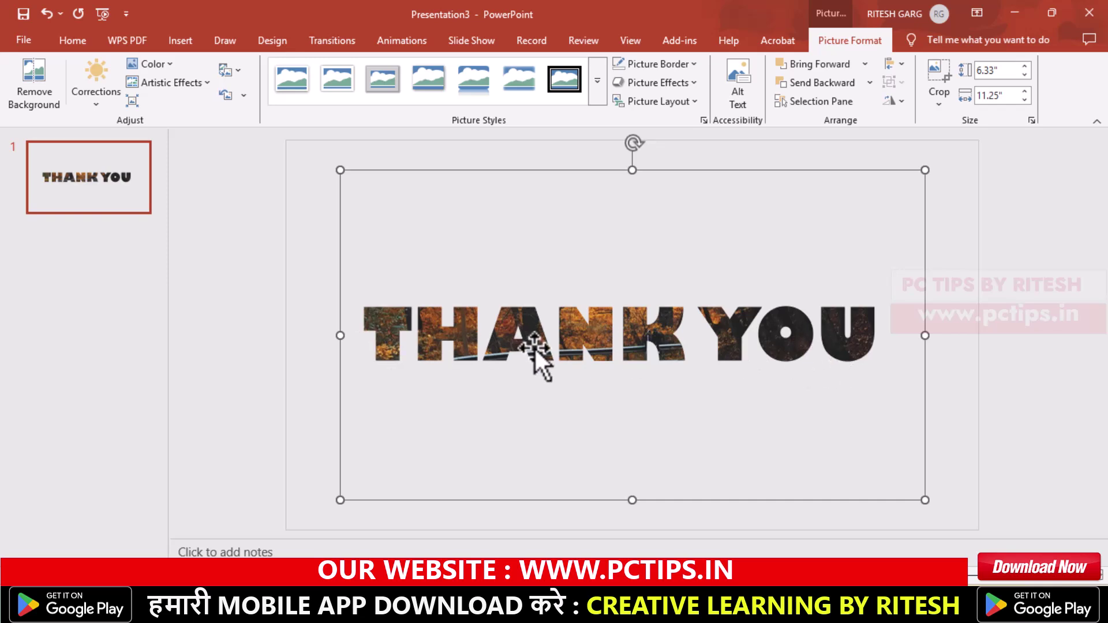
left_click(240, 241)
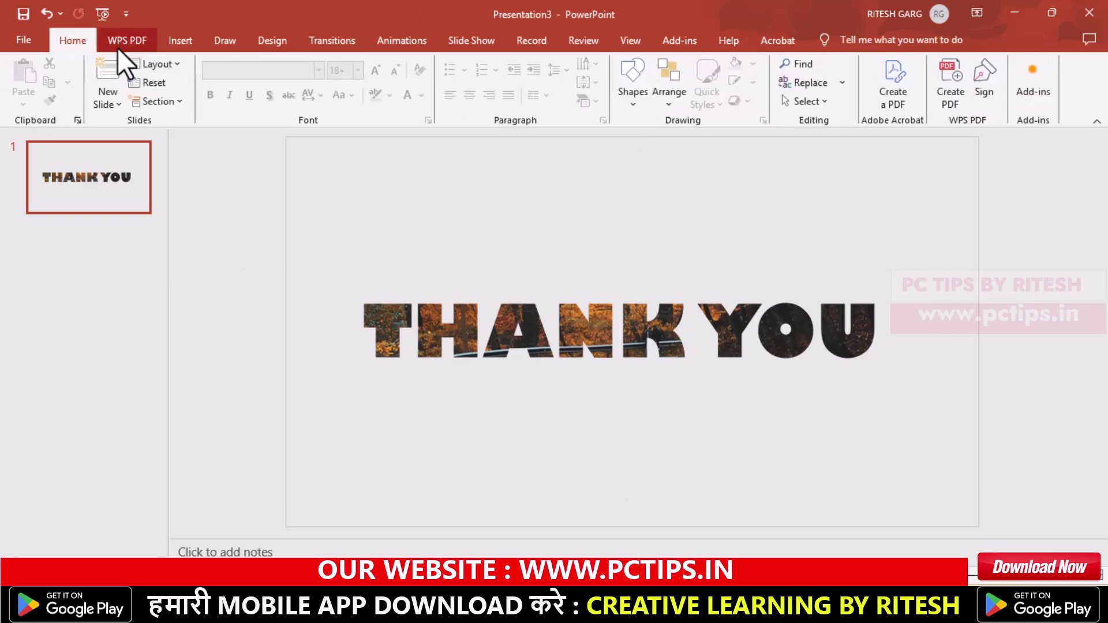
- Insert the snowy mountain photo from this computer onto the slide
left_click(174, 44)
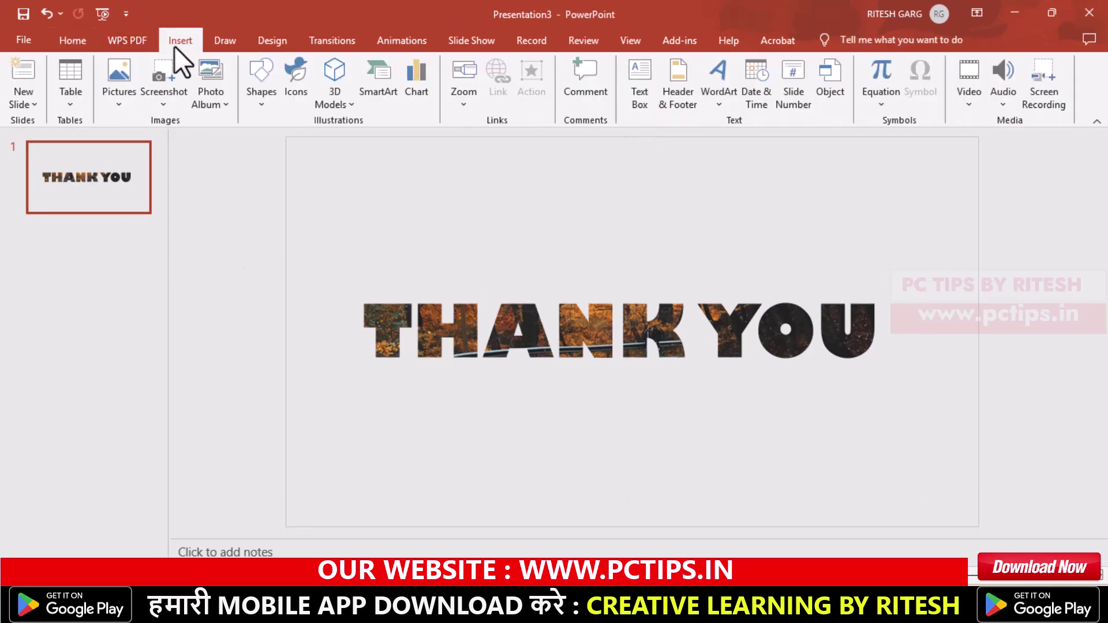
left_click(127, 106)
left_click(139, 136)
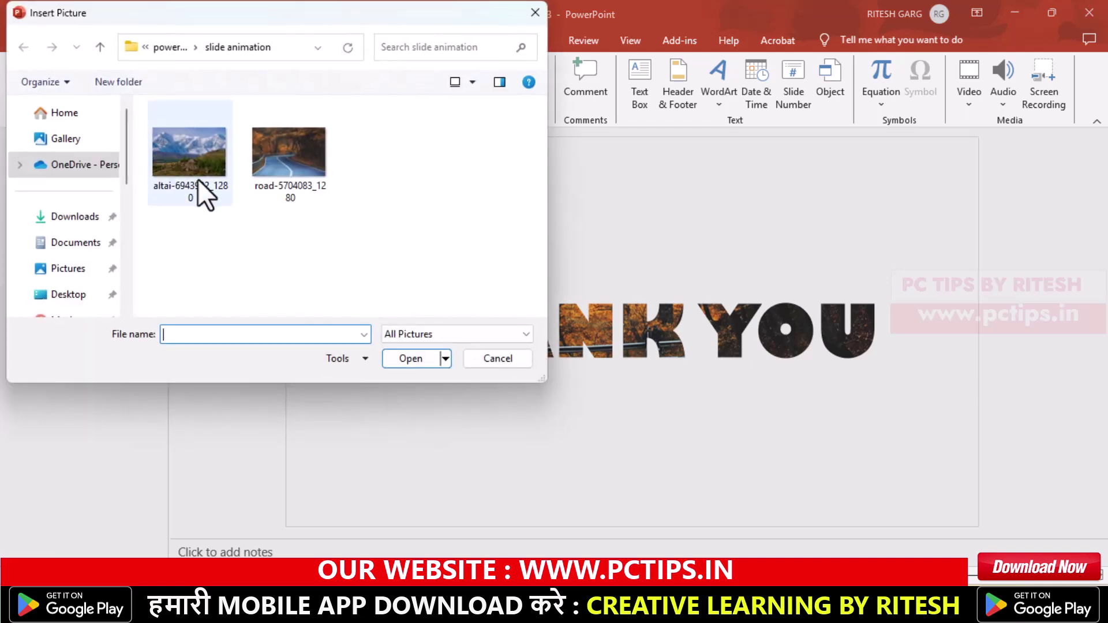
left_click(200, 174)
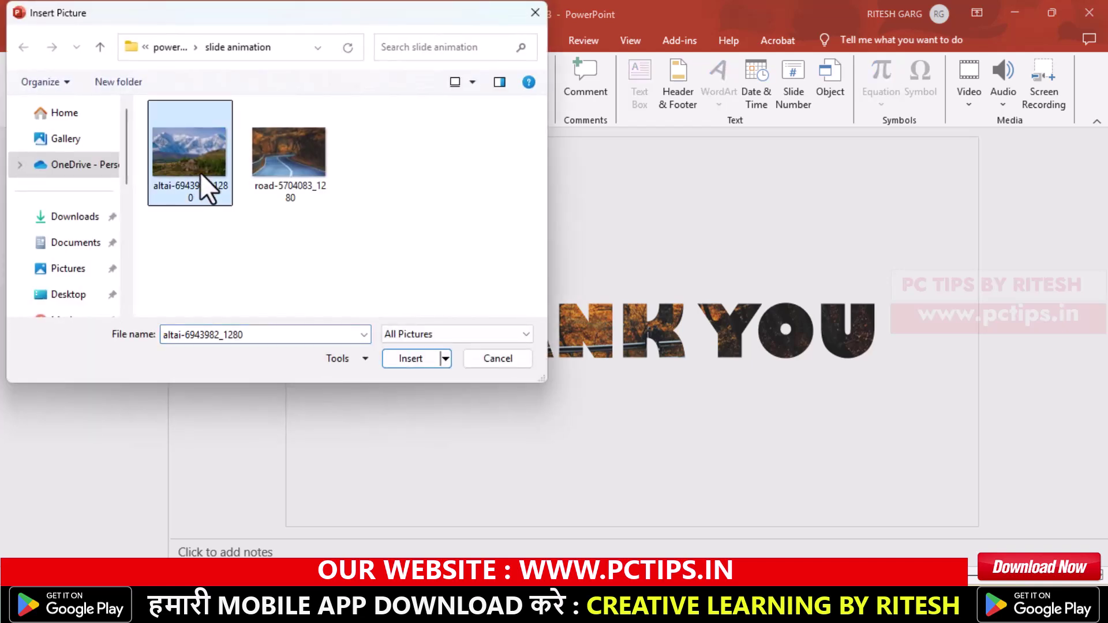
left_click(415, 358)
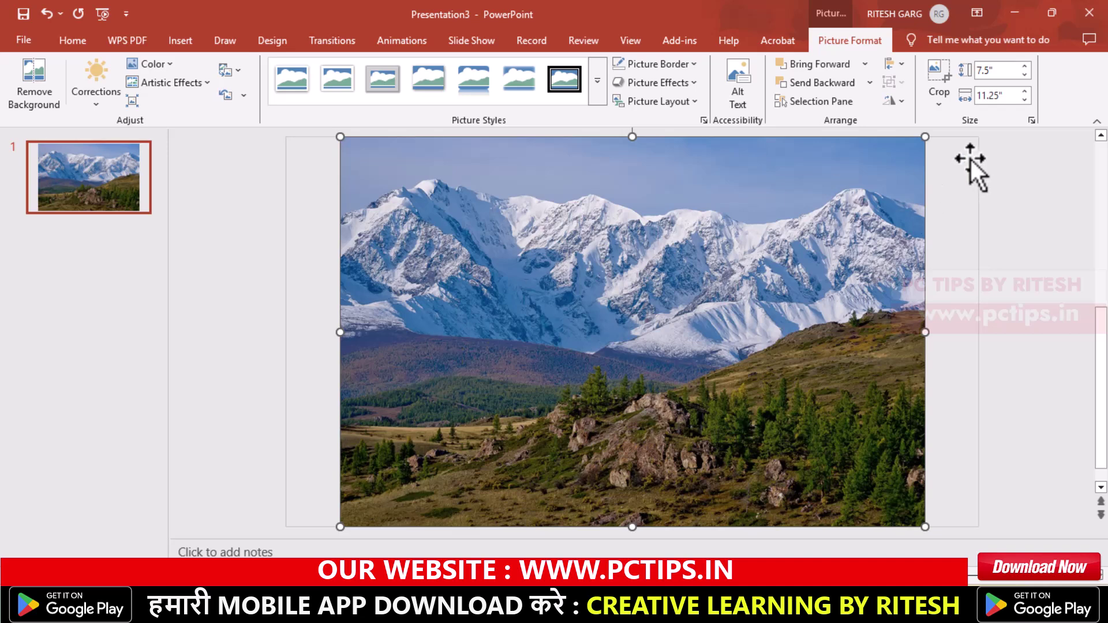
- Crop the mountain photo to 16:9, then trim its bottom to a 5.06 by 11.25 inch strip
left_click(941, 105)
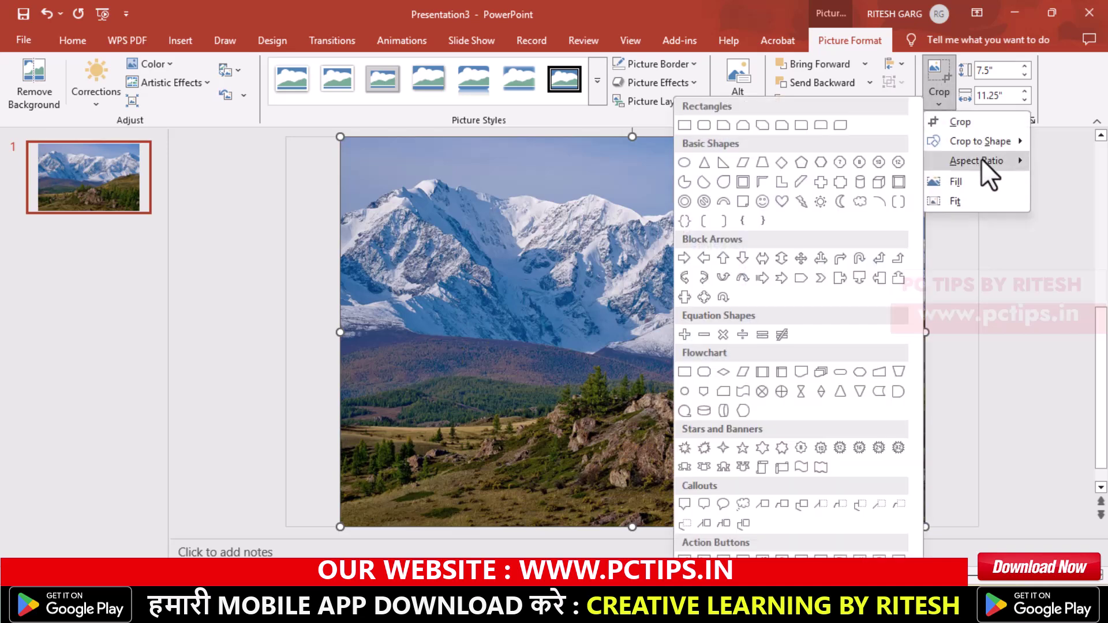
mouse_move(977, 161)
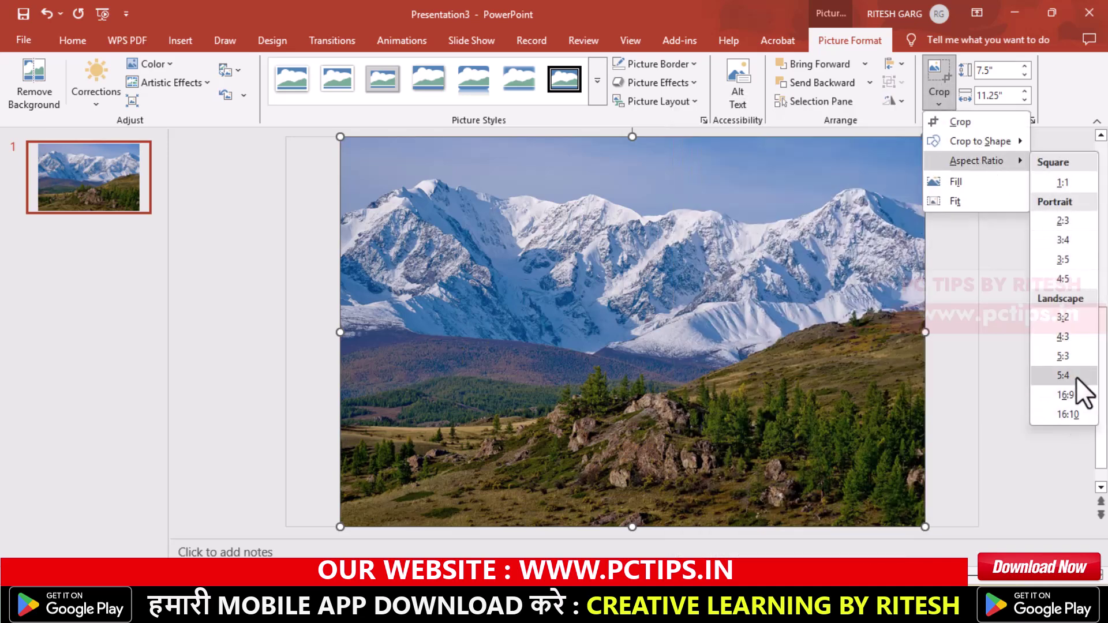
left_click(1065, 395)
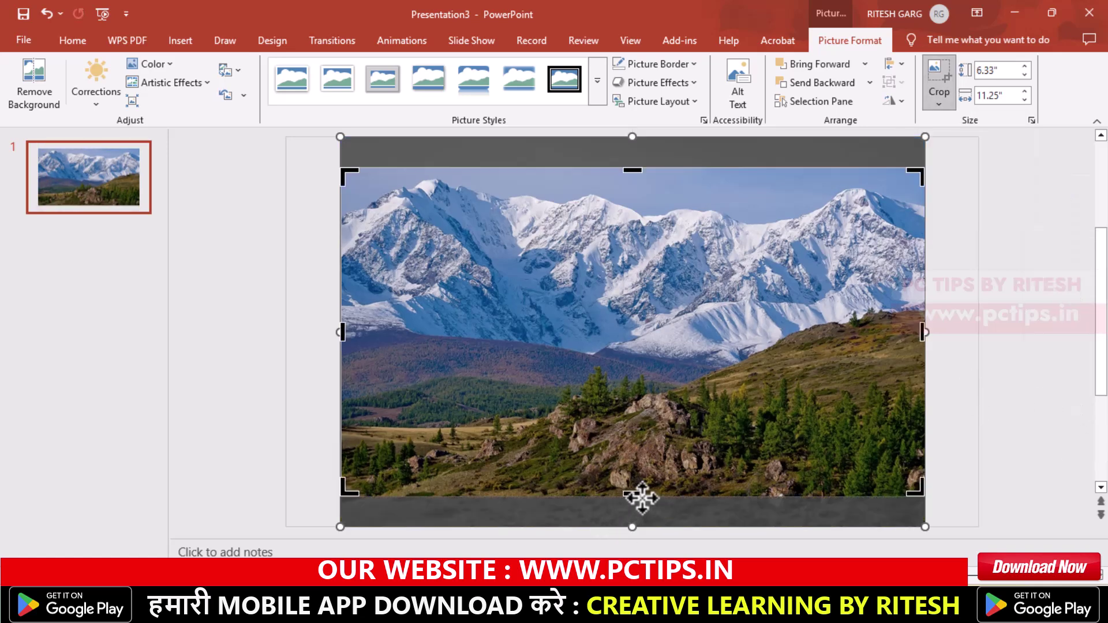
left_click_drag(635, 498, 636, 455)
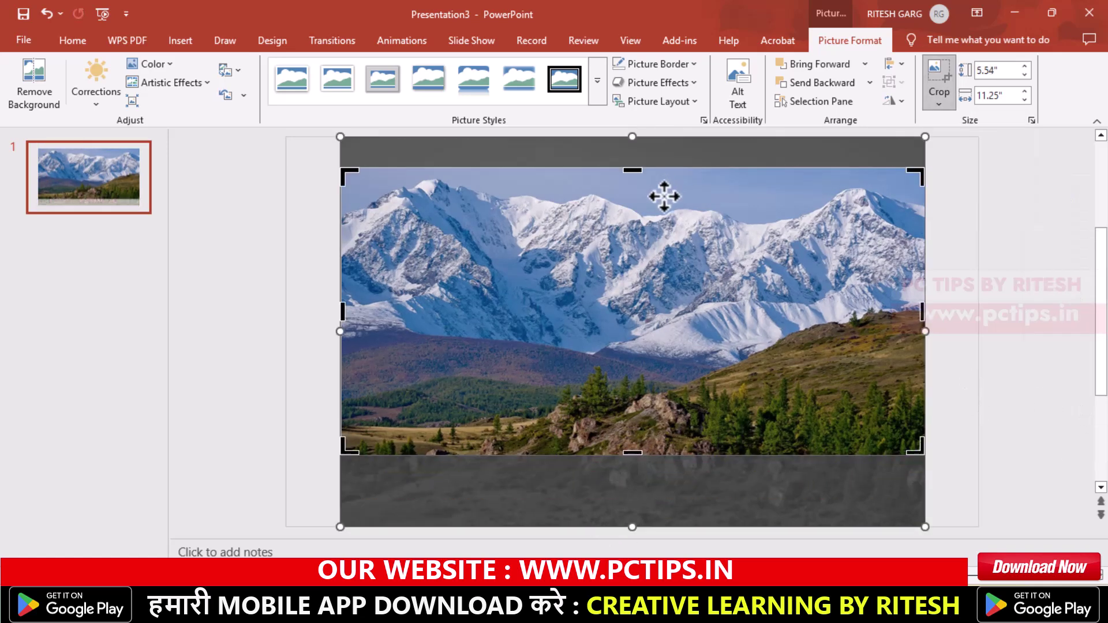
left_click_drag(634, 453, 635, 430)
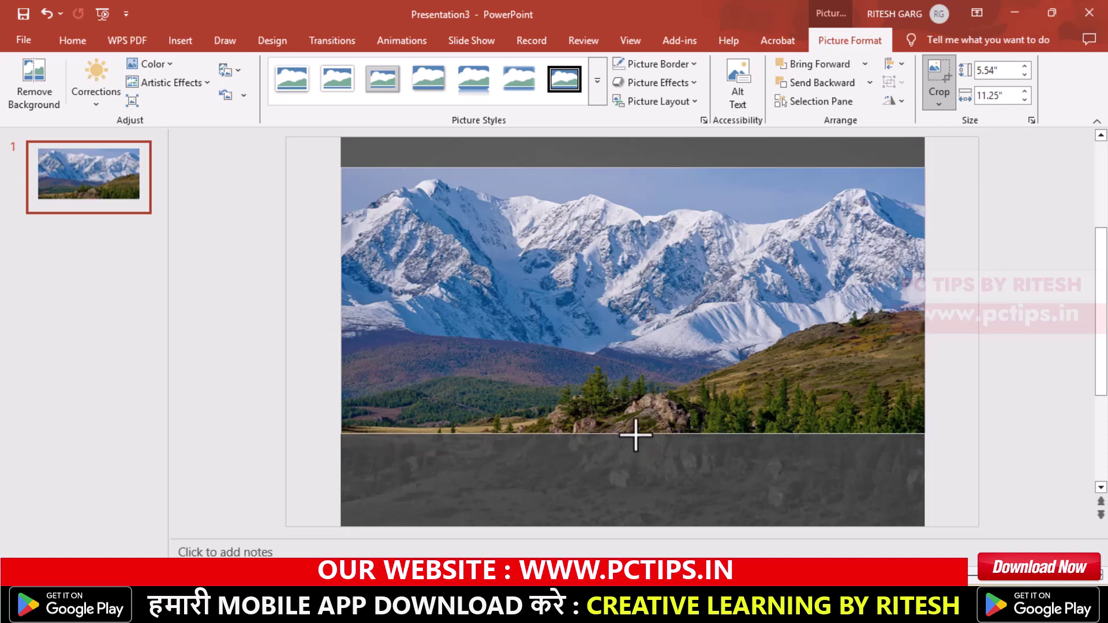
left_click(1025, 270)
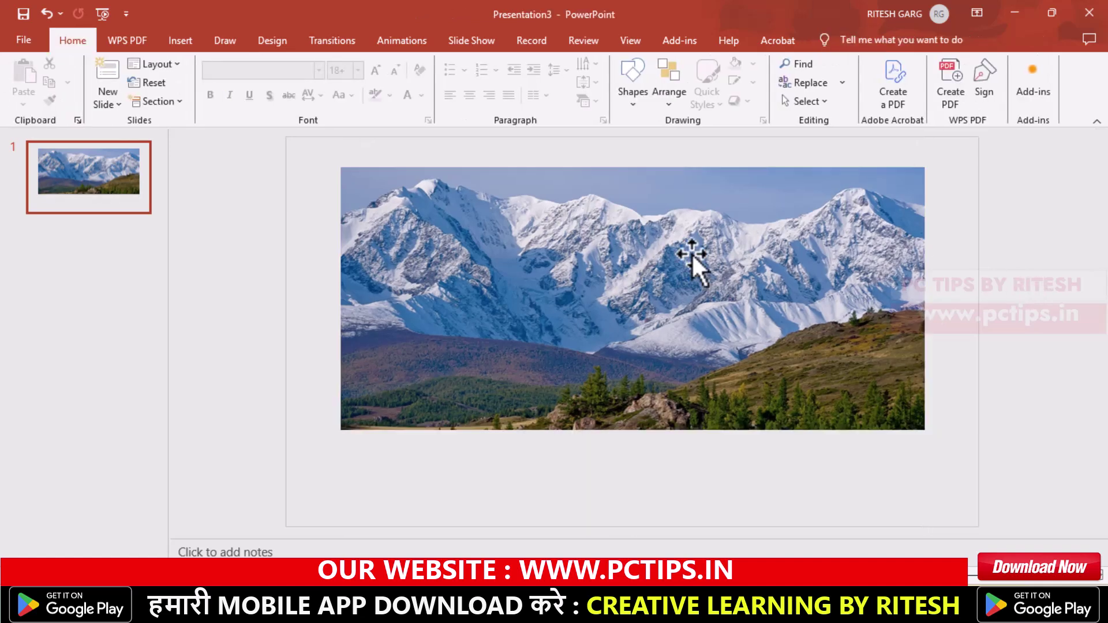
left_click(529, 250)
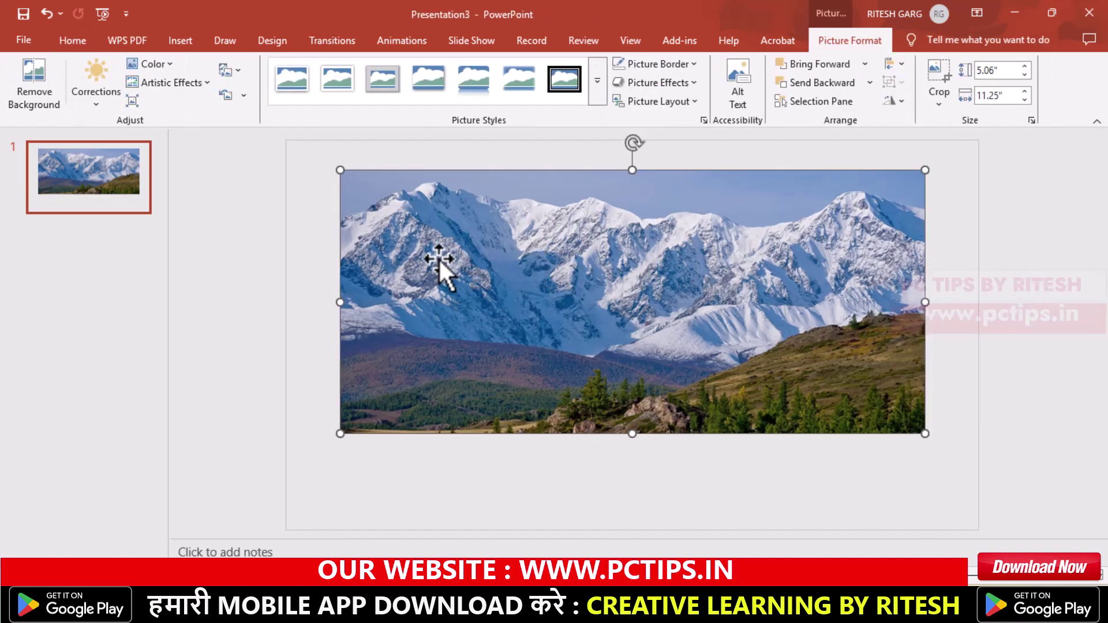
- Move the mountain photo aside and send it backward behind the THANK YOU text
mouse_move(393, 260)
left_mouse_down()
mouse_move(747, 304)
mouse_move(883, 301)
left_mouse_up()
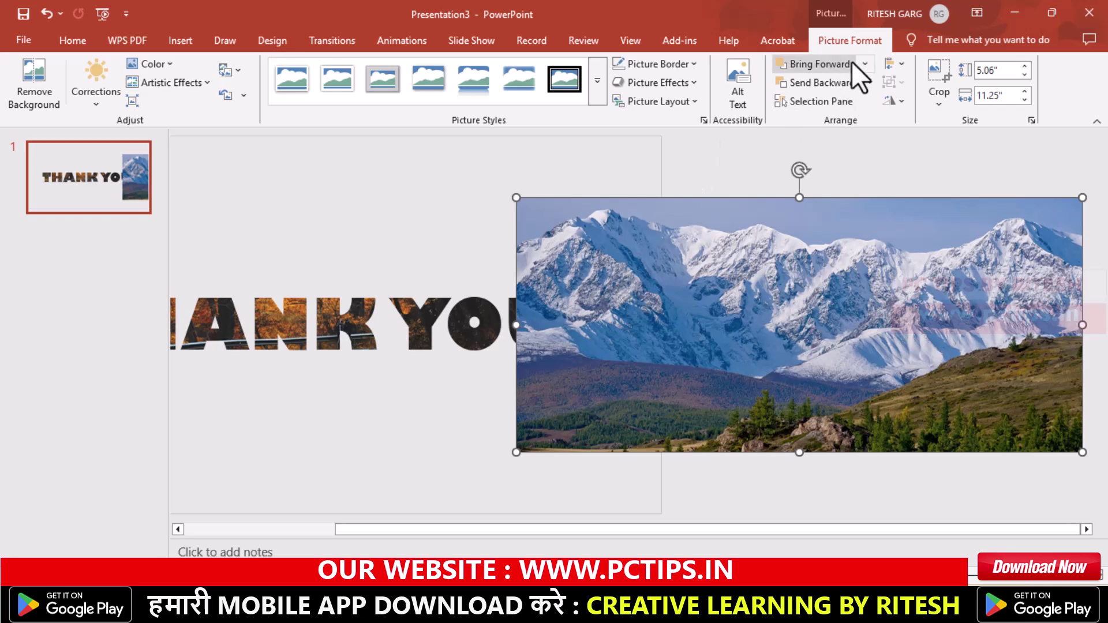
left_click(816, 83)
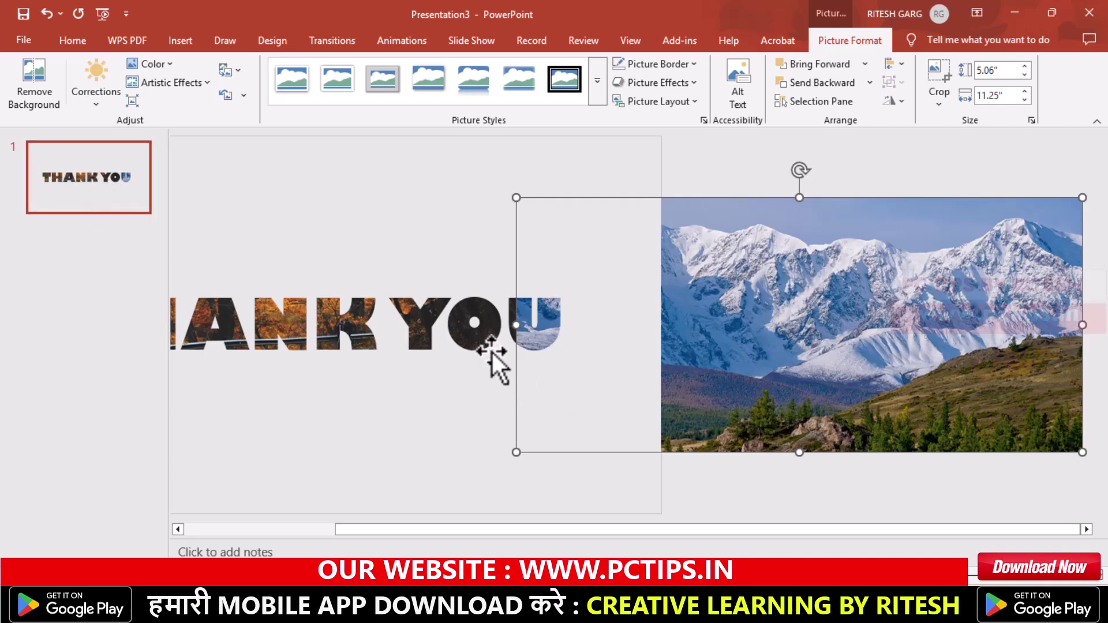
scroll(497, 370, "down", 2, "ctrl")
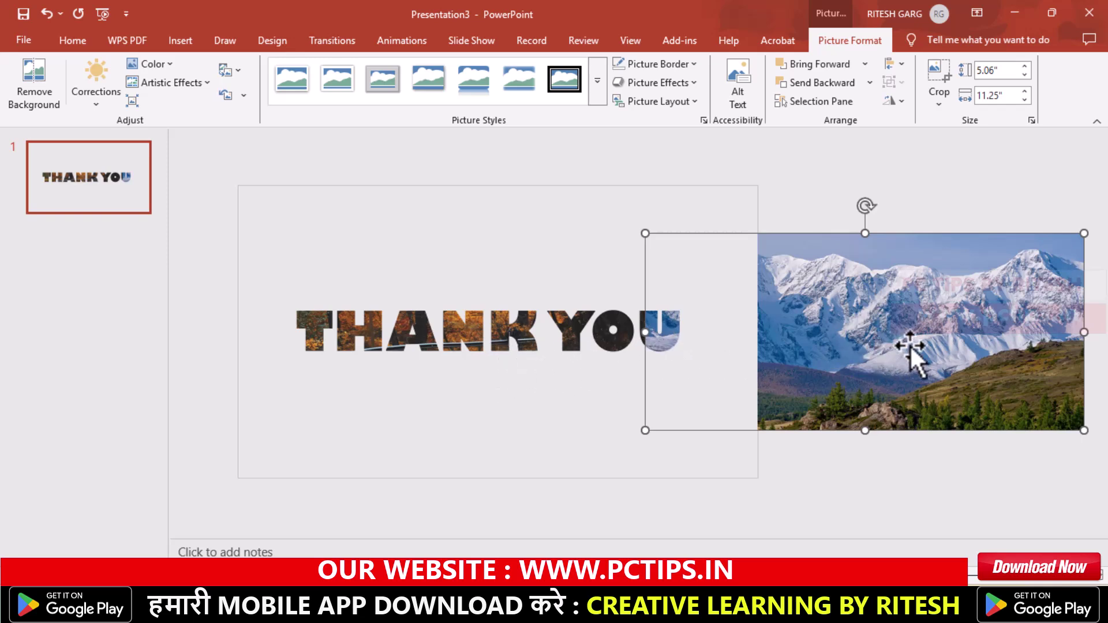
- Park the mountain photo just beyond the slide's right edge
left_click_drag(915, 344, 733, 341)
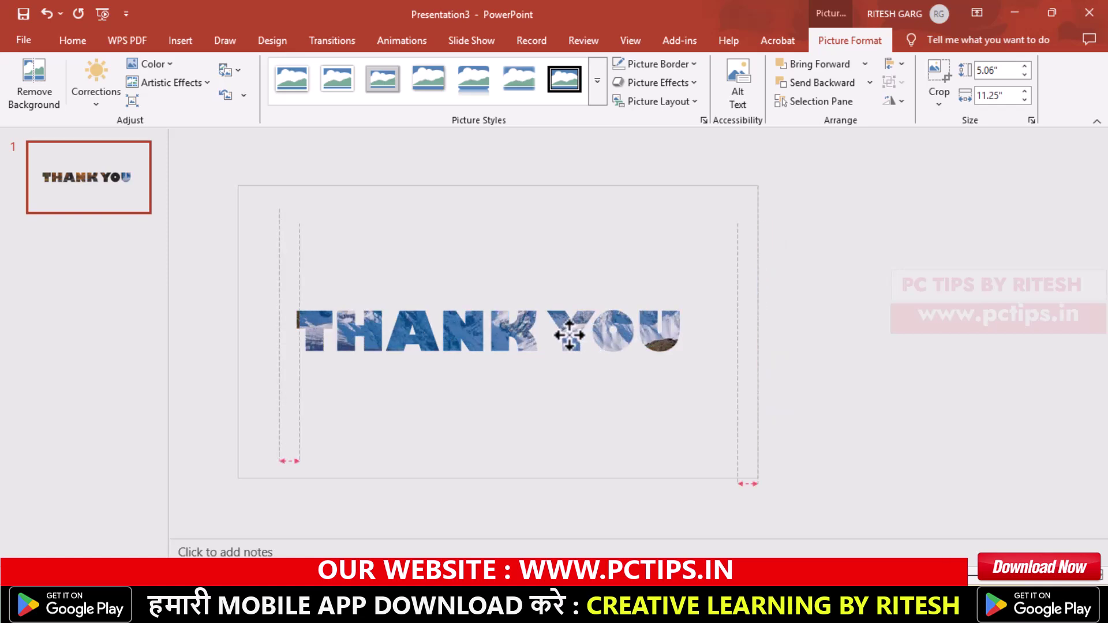
mouse_move(733, 340)
left_mouse_down()
mouse_move(543, 335)
mouse_move(732, 357)
left_mouse_up()
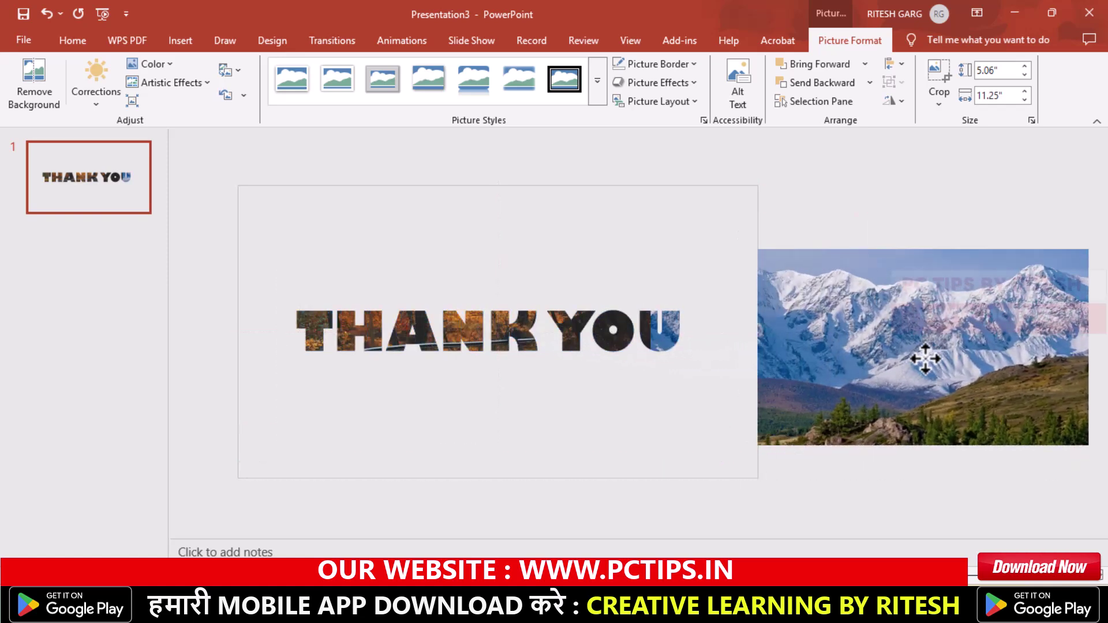
left_click_drag(733, 356, 932, 355)
left_click_drag(773, 317, 871, 325)
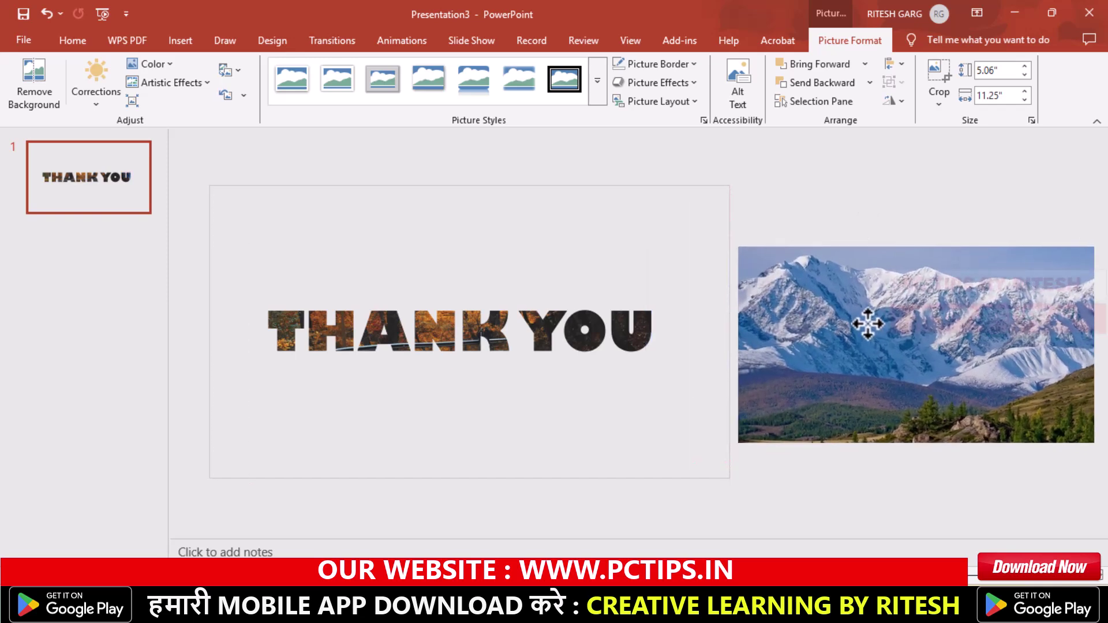
left_click_drag(871, 325, 861, 318)
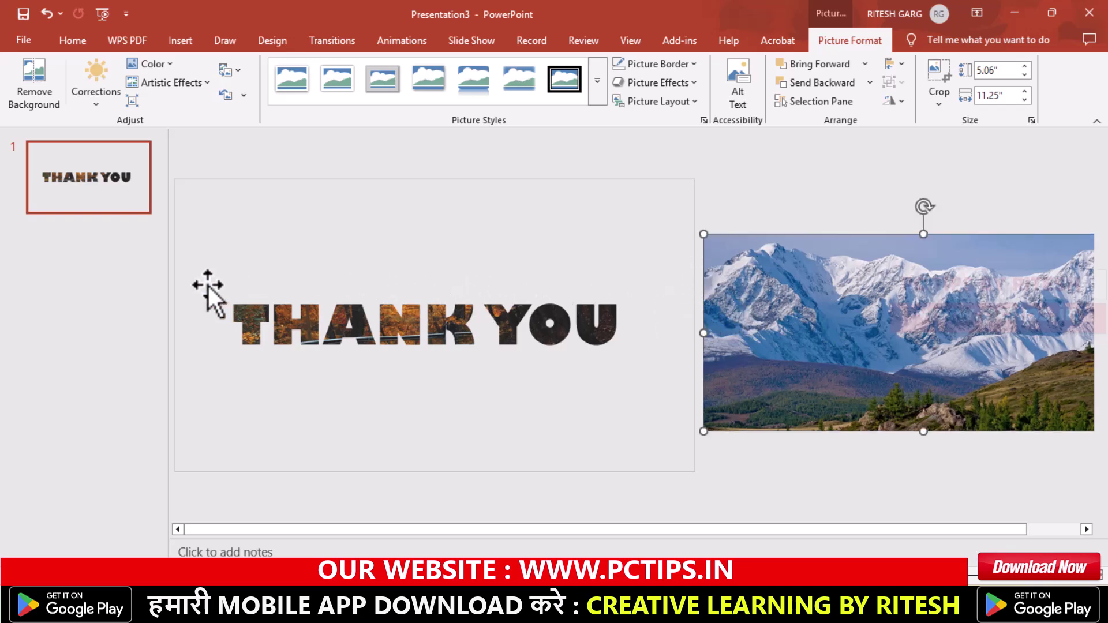
- Draw a thin vertical rectangle bar beside YOU
left_click(179, 41)
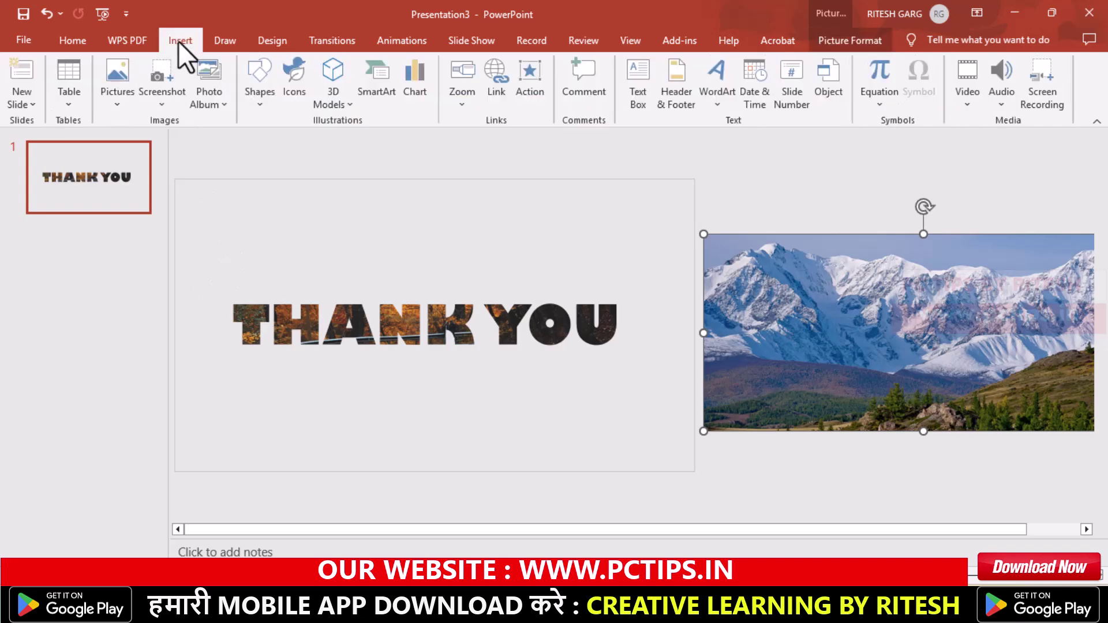
left_click(254, 107)
left_click(314, 141)
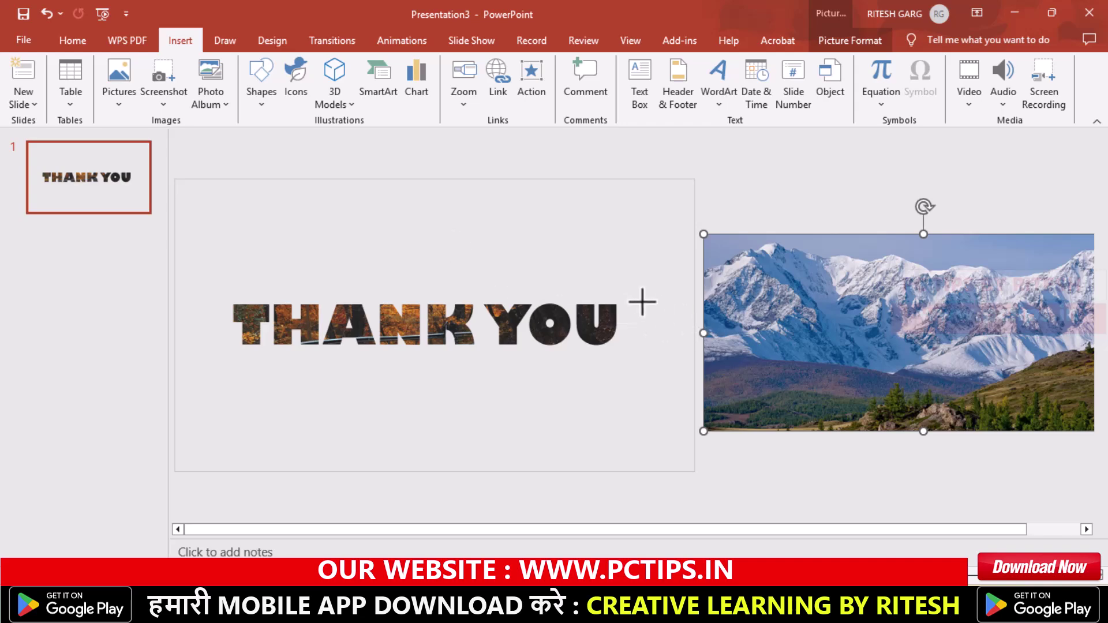
left_click_drag(632, 277, 637, 369)
- Make the bar solid black, align it to the photo's left edge, and select both
left_click(291, 91)
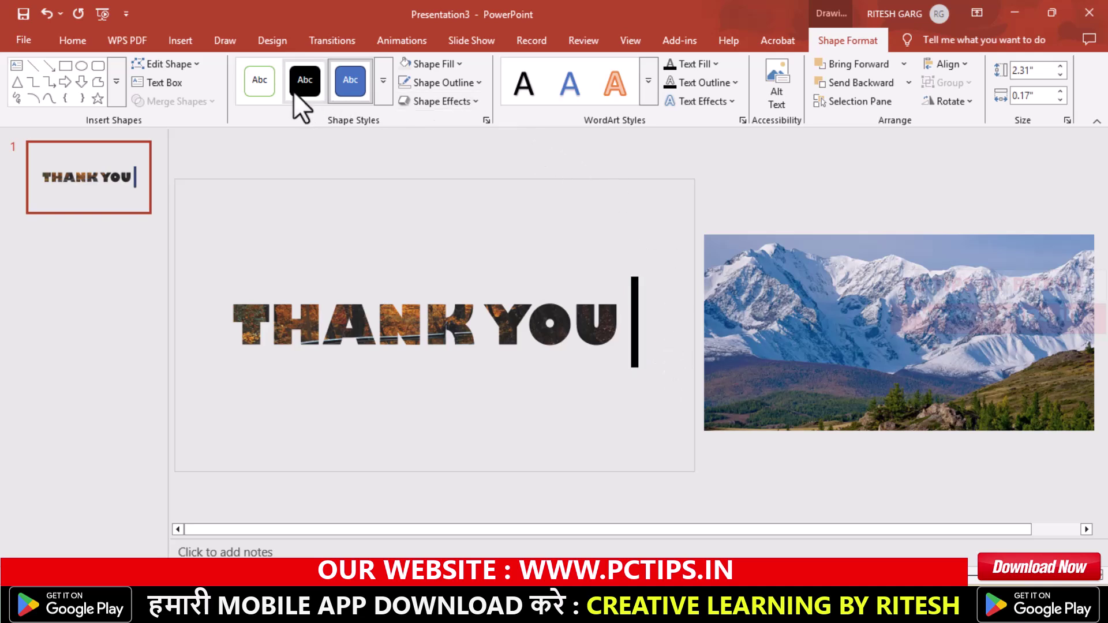
left_click_drag(637, 336, 696, 345)
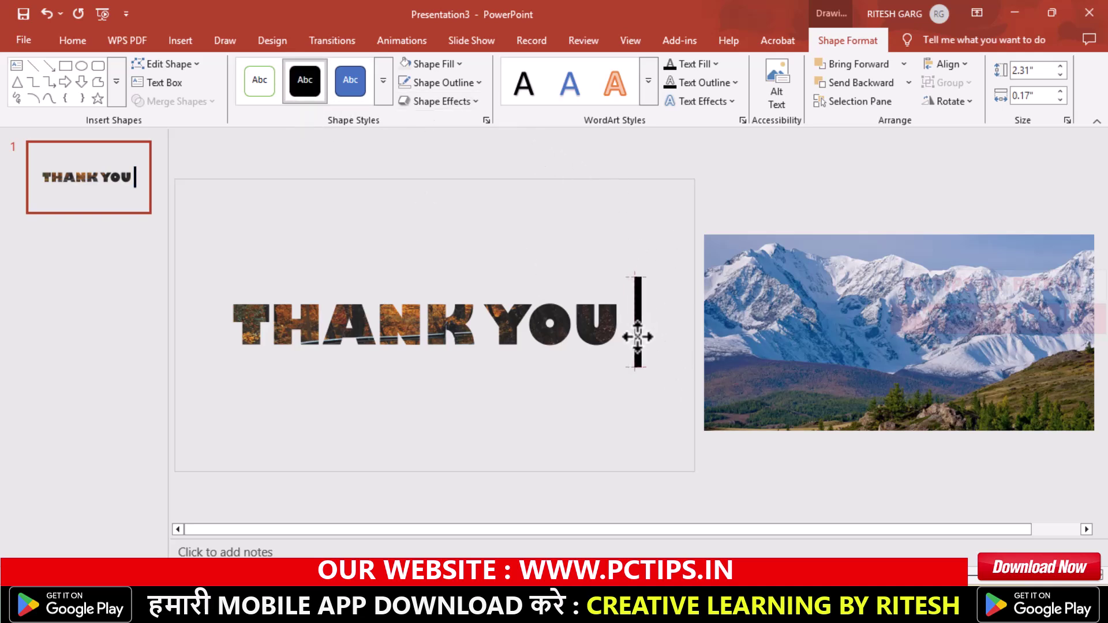
mouse_move(701, 340)
left_mouse_down()
mouse_move(705, 323)
mouse_move(702, 333)
left_mouse_up()
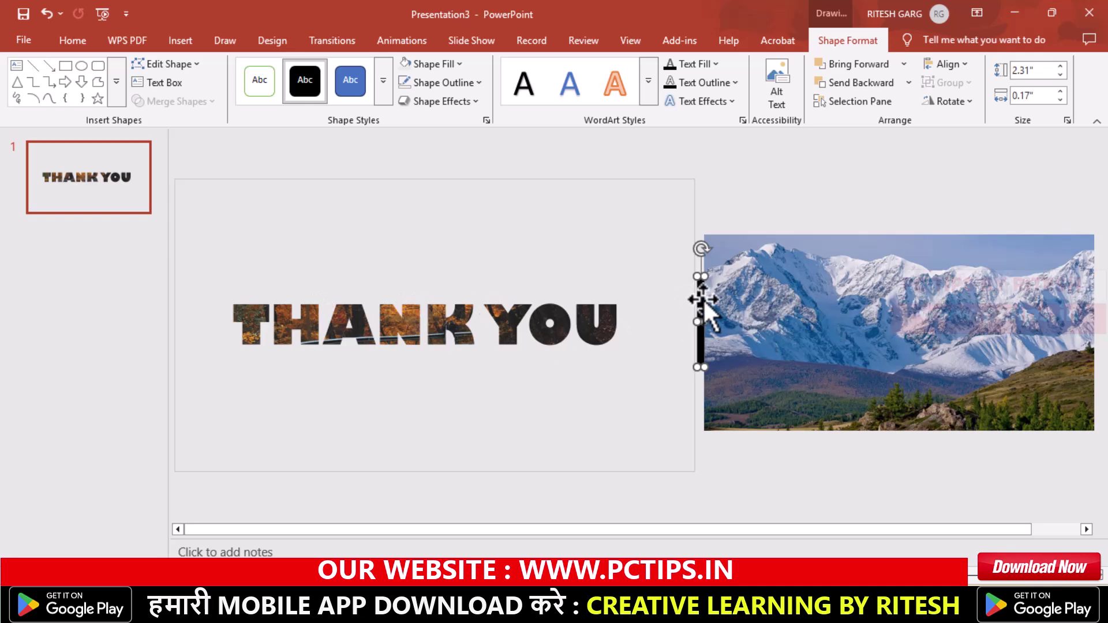
left_click(811, 295, "ctrl")
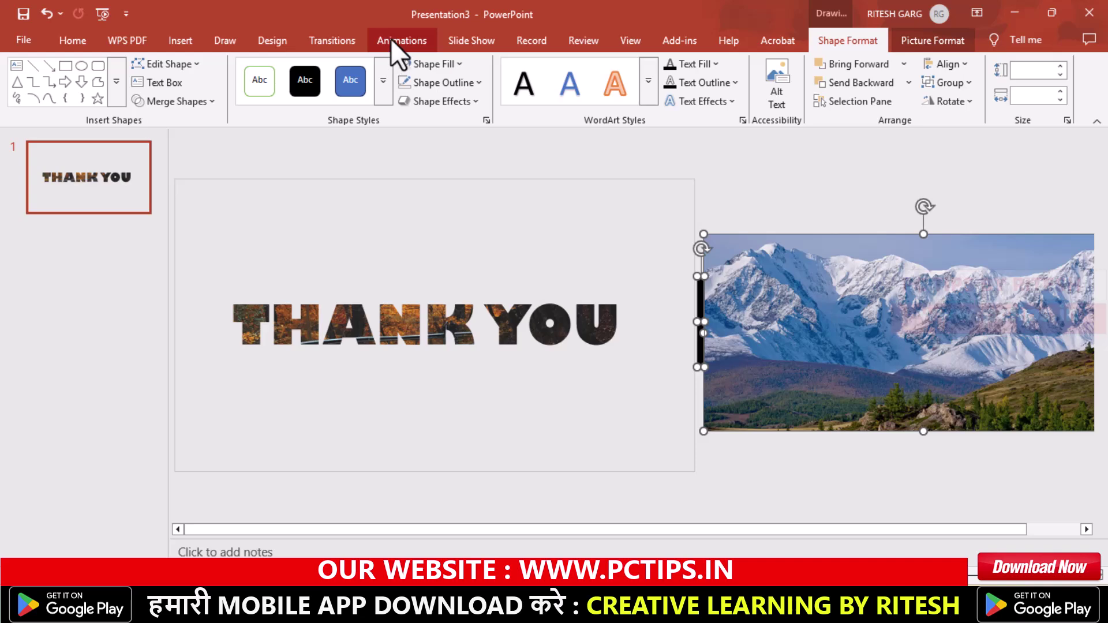
- Apply a leftward Lines motion path to the black bar and mountain photo
left_click(398, 53)
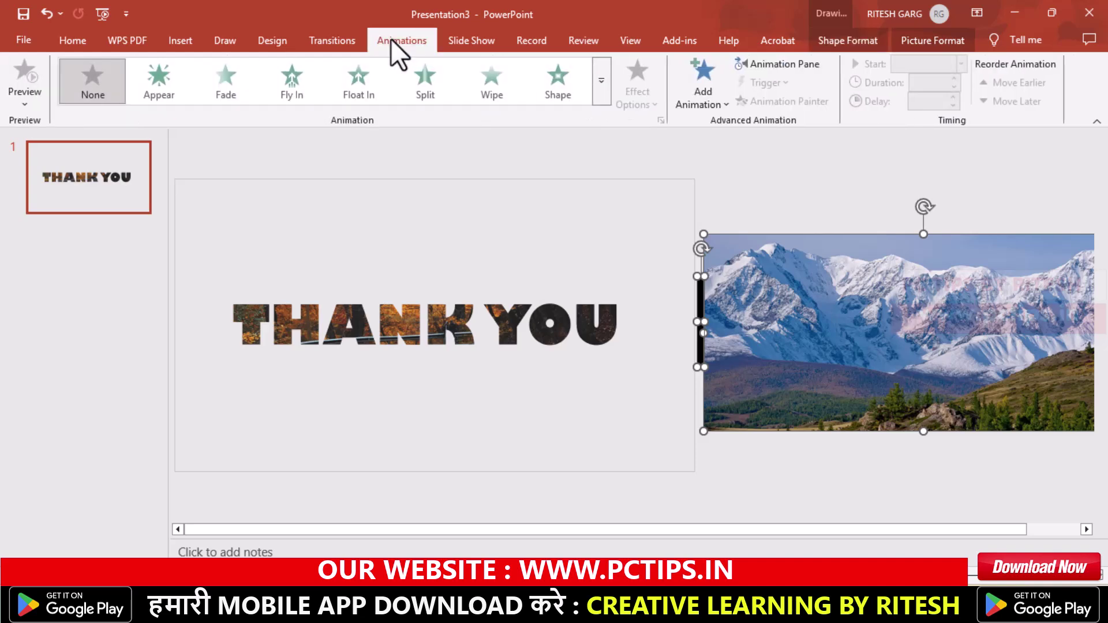
left_click(723, 105)
scroll(894, 352, "down", 5)
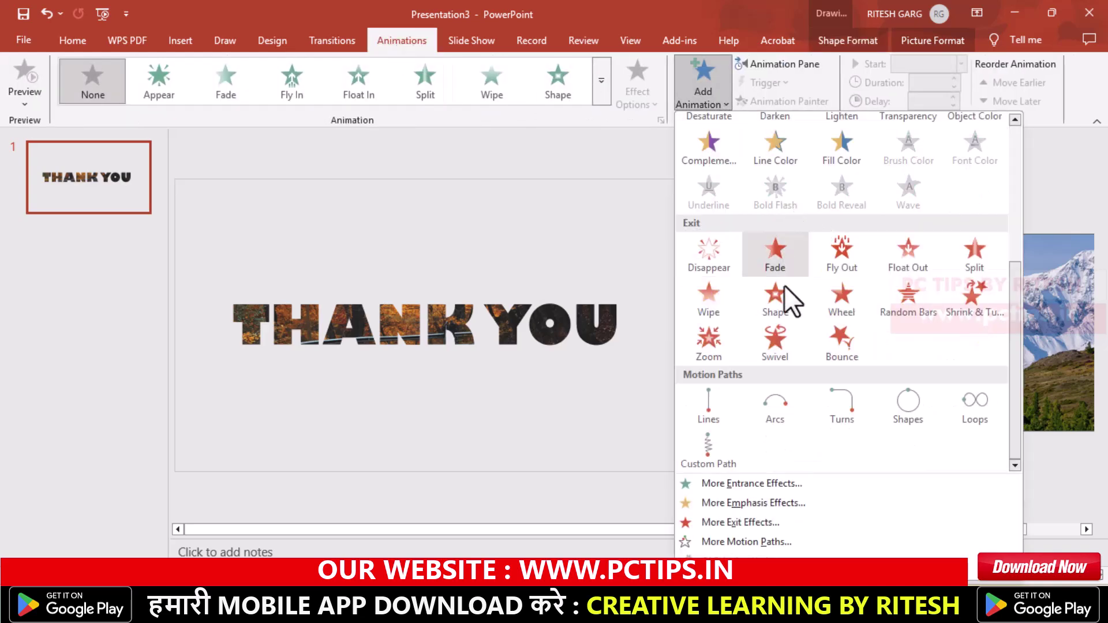
left_click(713, 402)
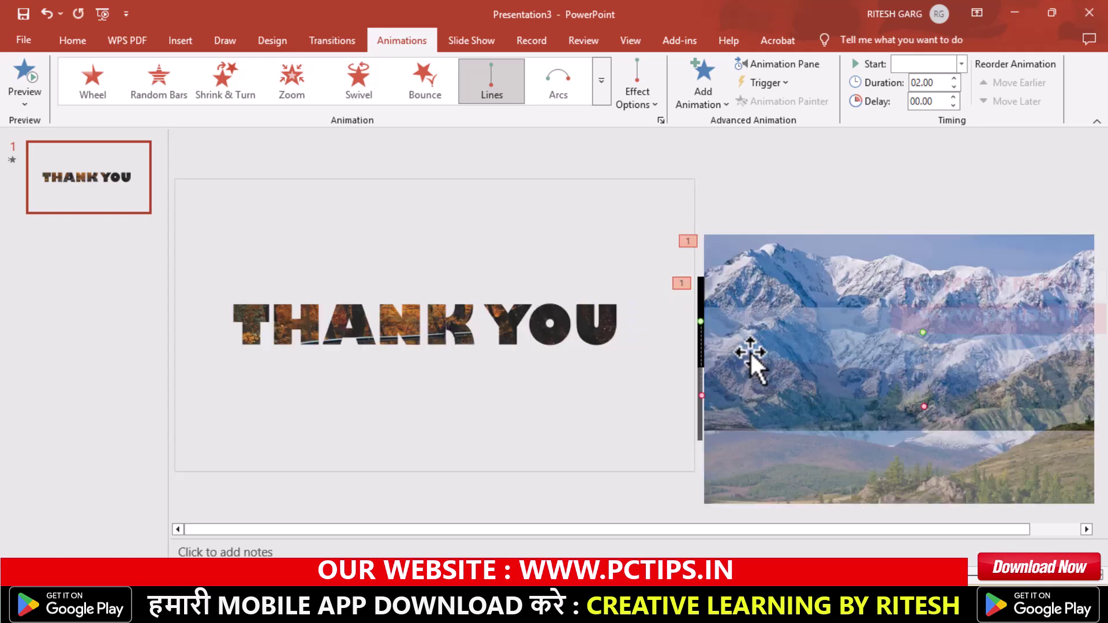
left_click(654, 105)
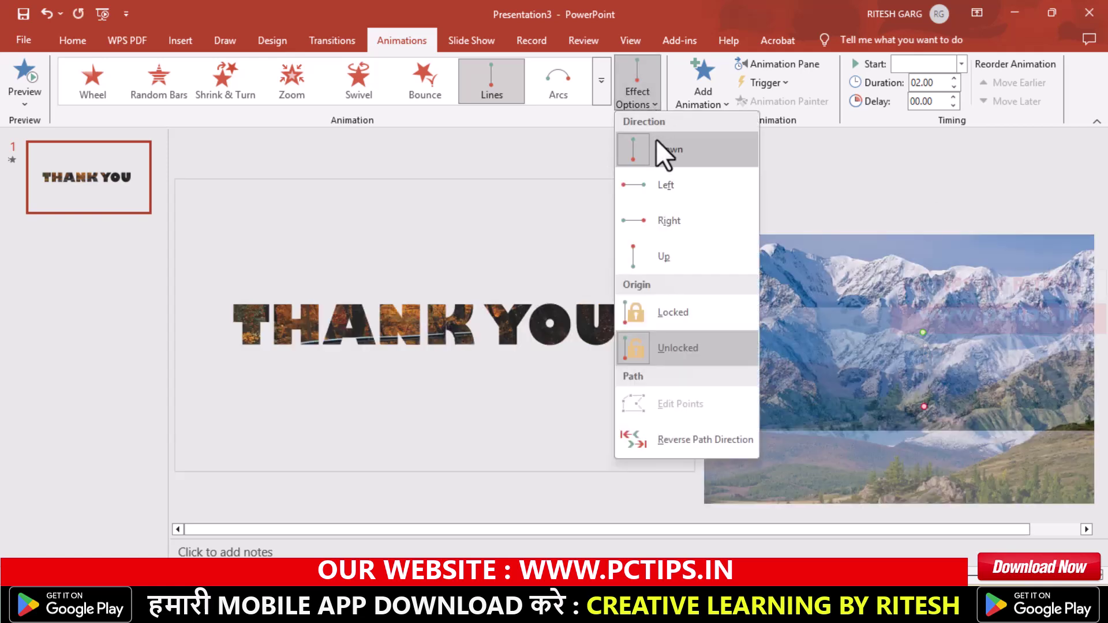
left_click(661, 179)
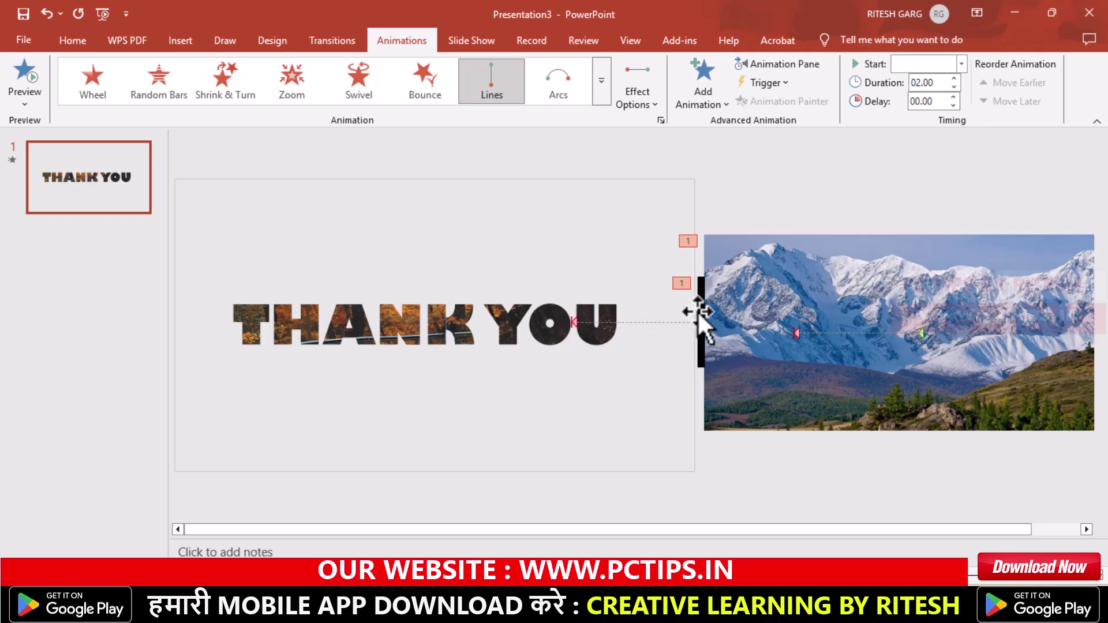
- End the black bar's motion path just left of THANK
left_click(576, 321)
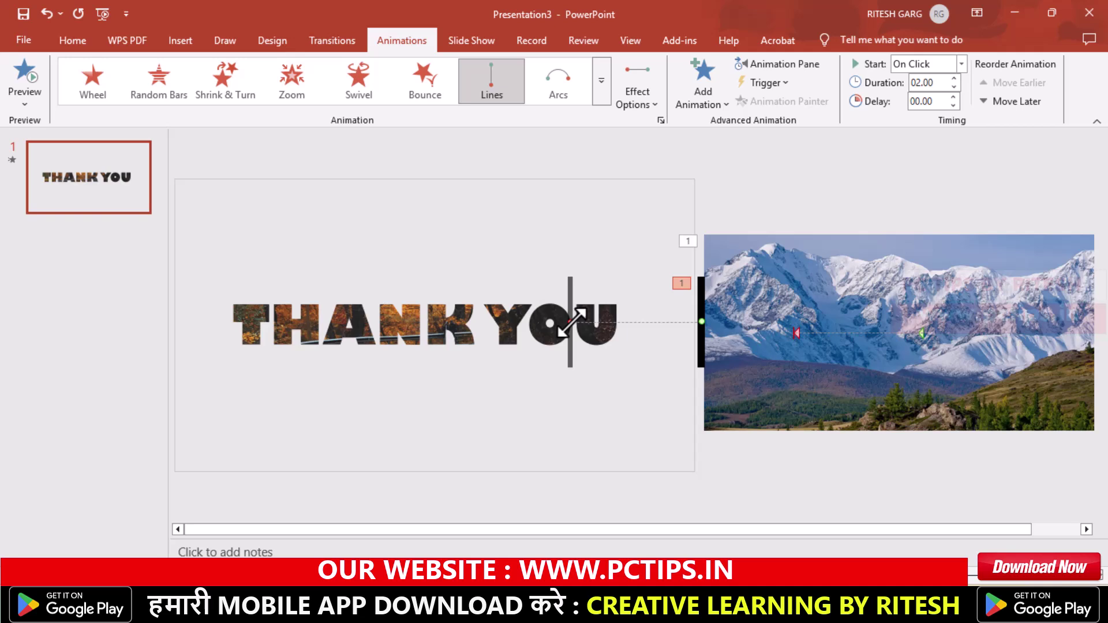
left_click_drag(571, 323, 216, 322)
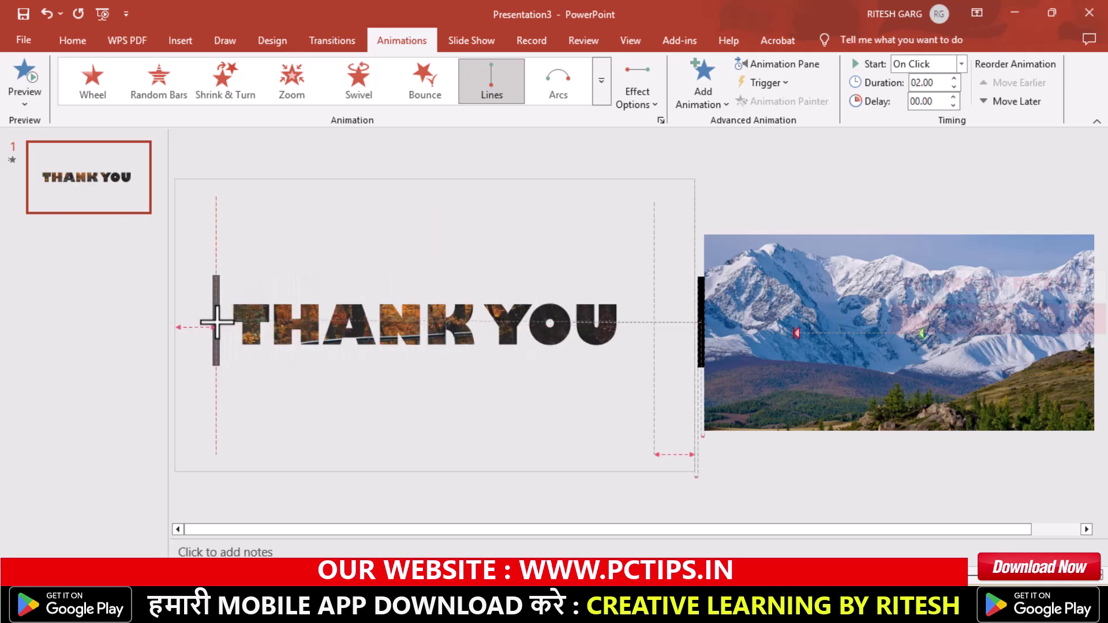
left_click_drag(217, 322, 216, 320)
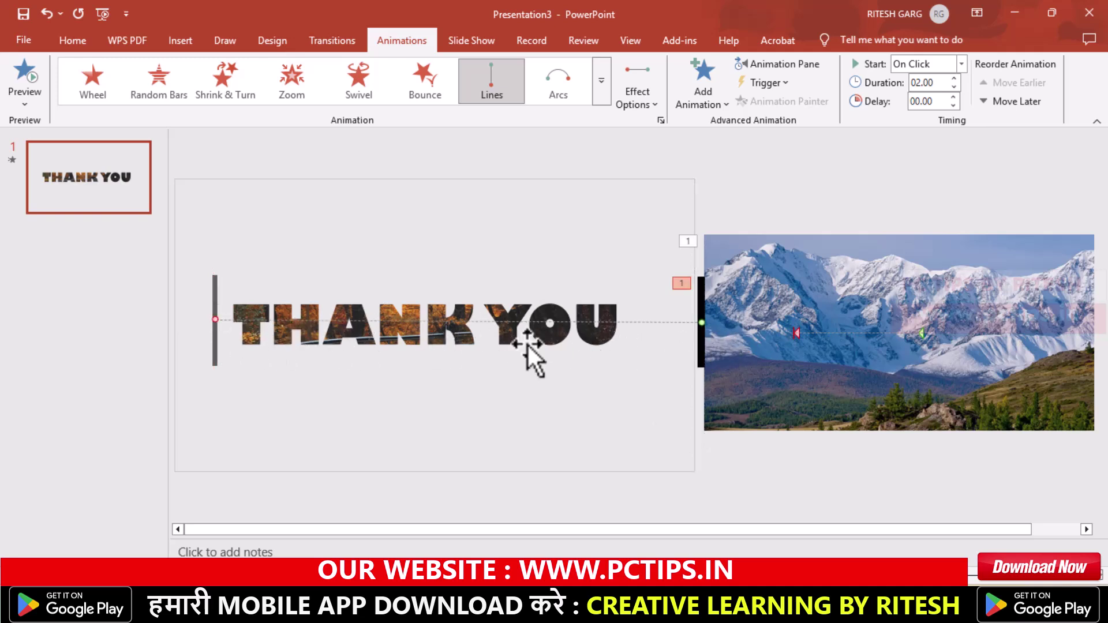
left_click(798, 335)
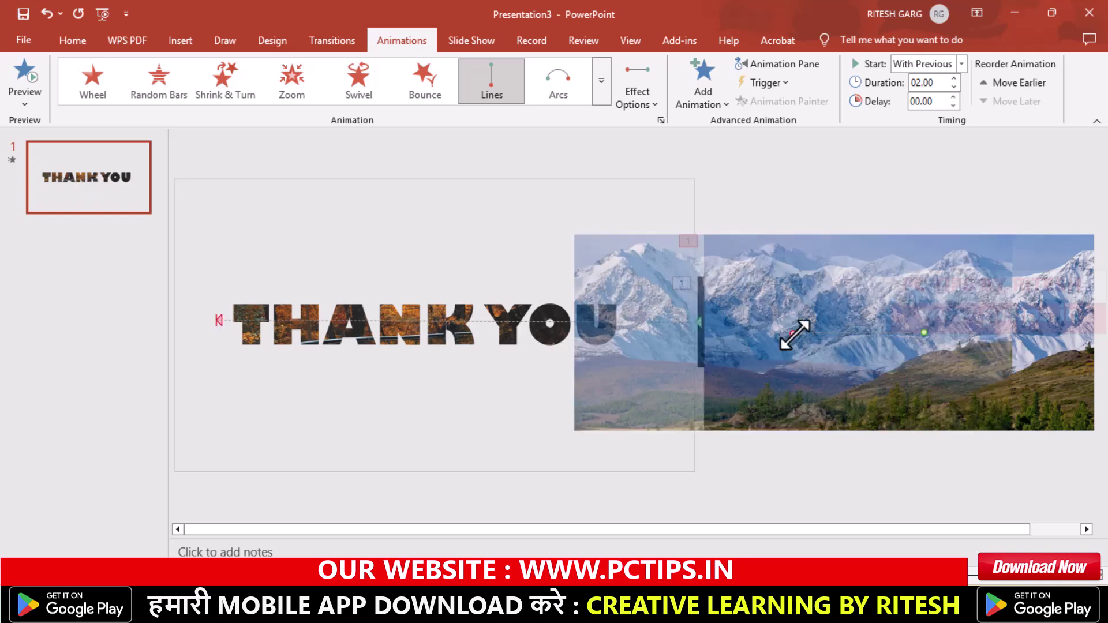
- Move the photo's path end left so the photo lands centred over THANK YOU
left_click_drag(794, 335, 436, 337)
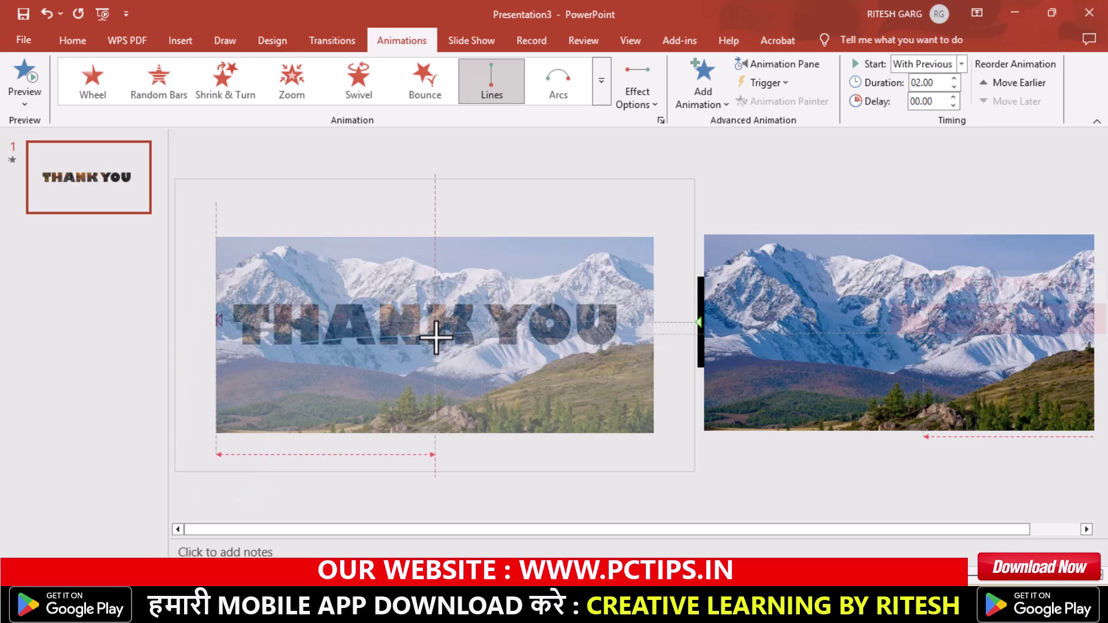
left_click_drag(436, 337, 435, 336)
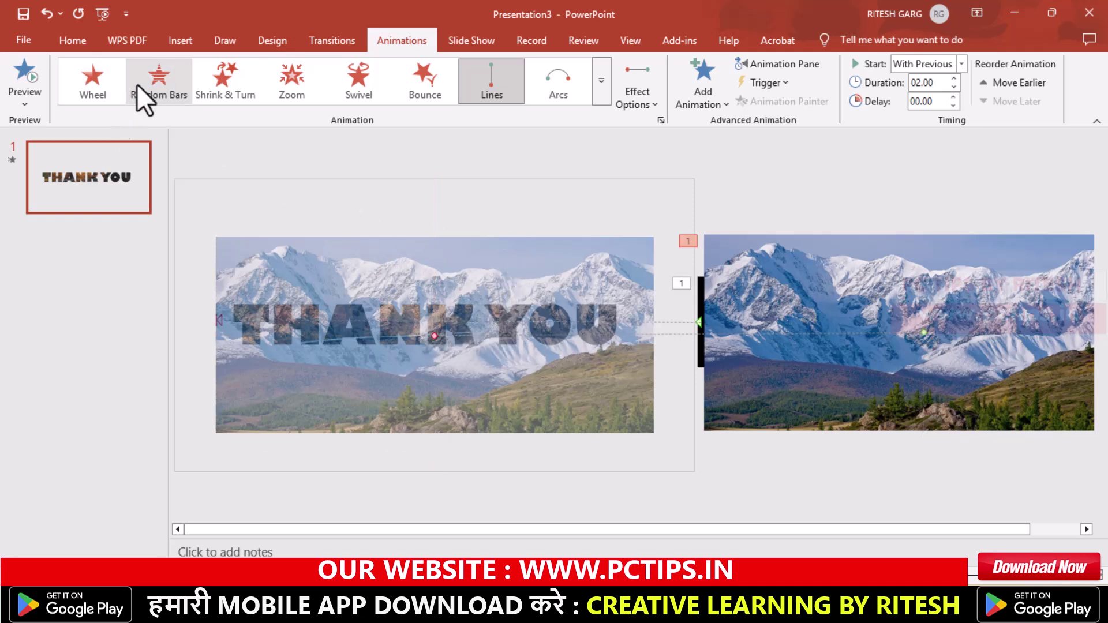
left_click(183, 40)
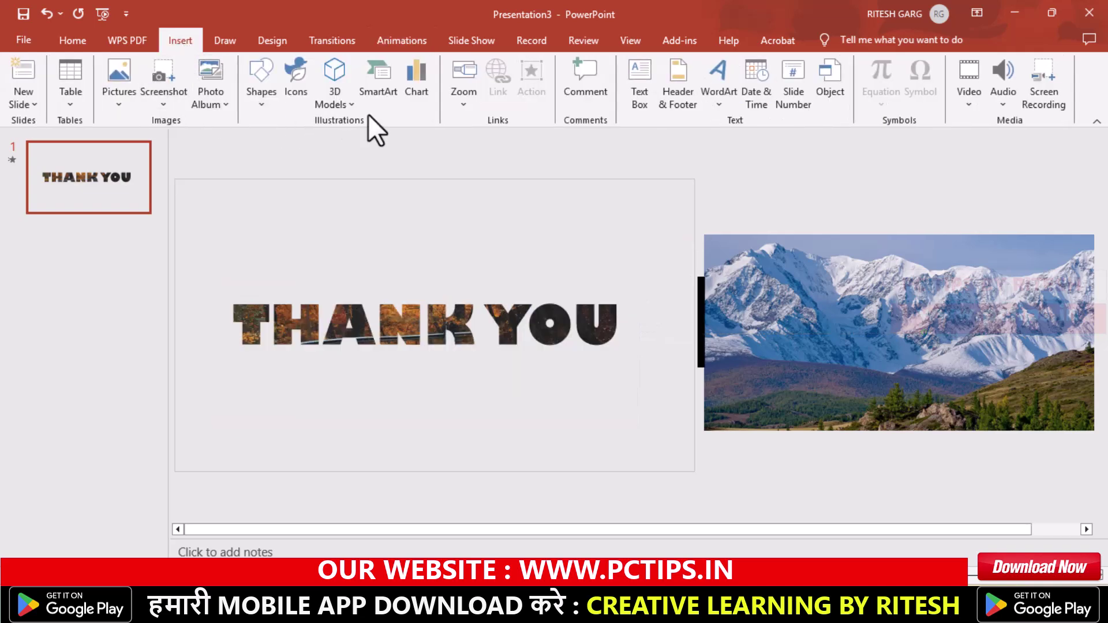
- Draw a text box under THANK YOU set to Agency FB at size 48
left_click(645, 84)
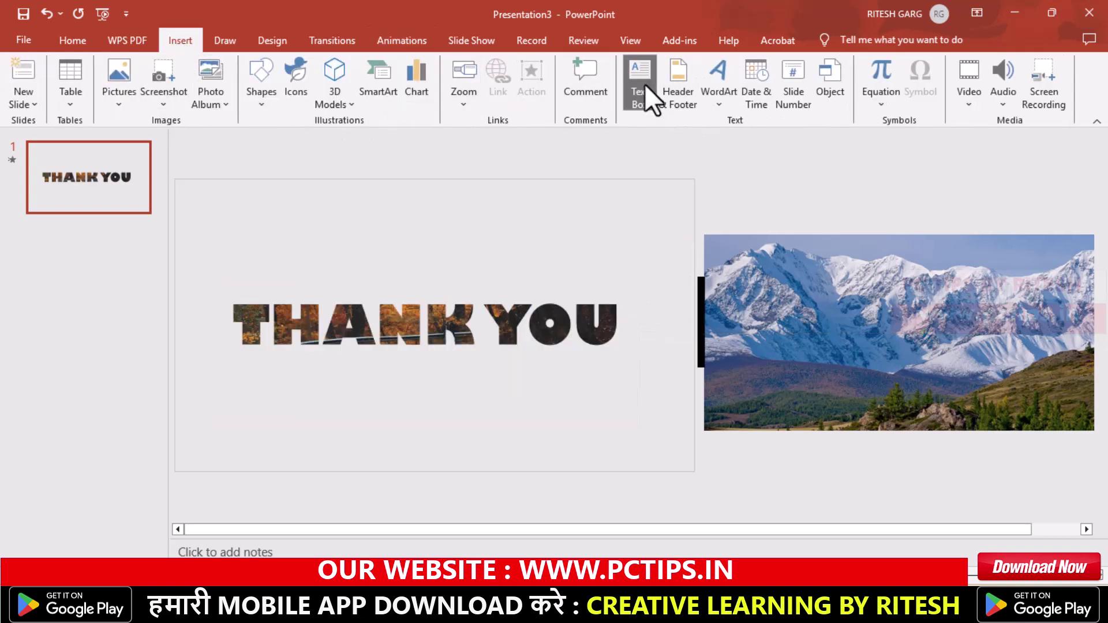
left_click_drag(245, 367, 615, 405)
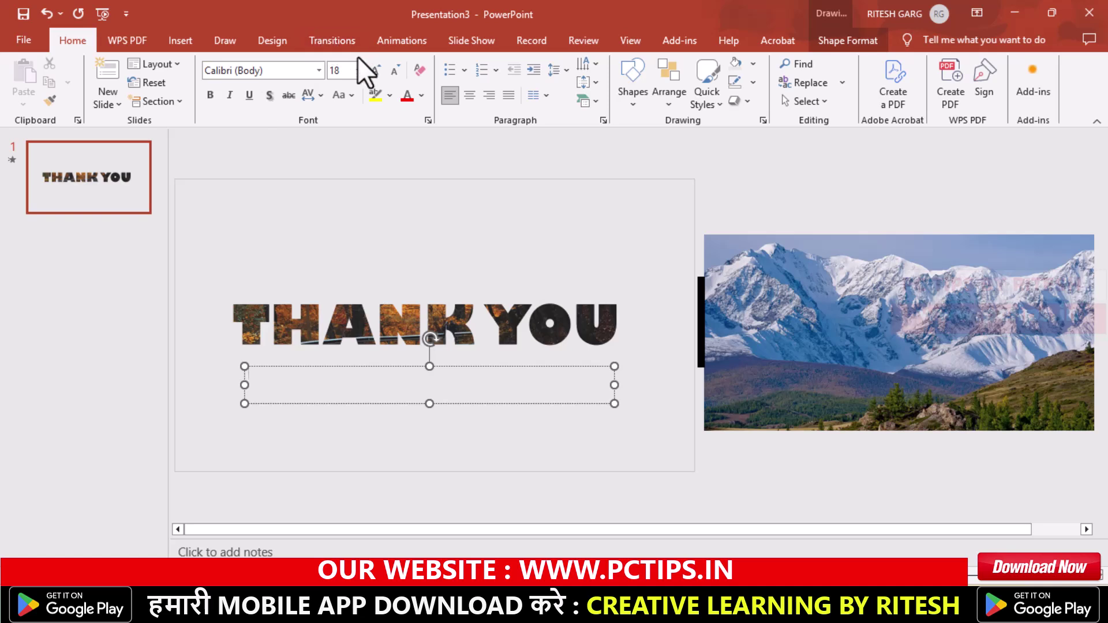
left_click(359, 70)
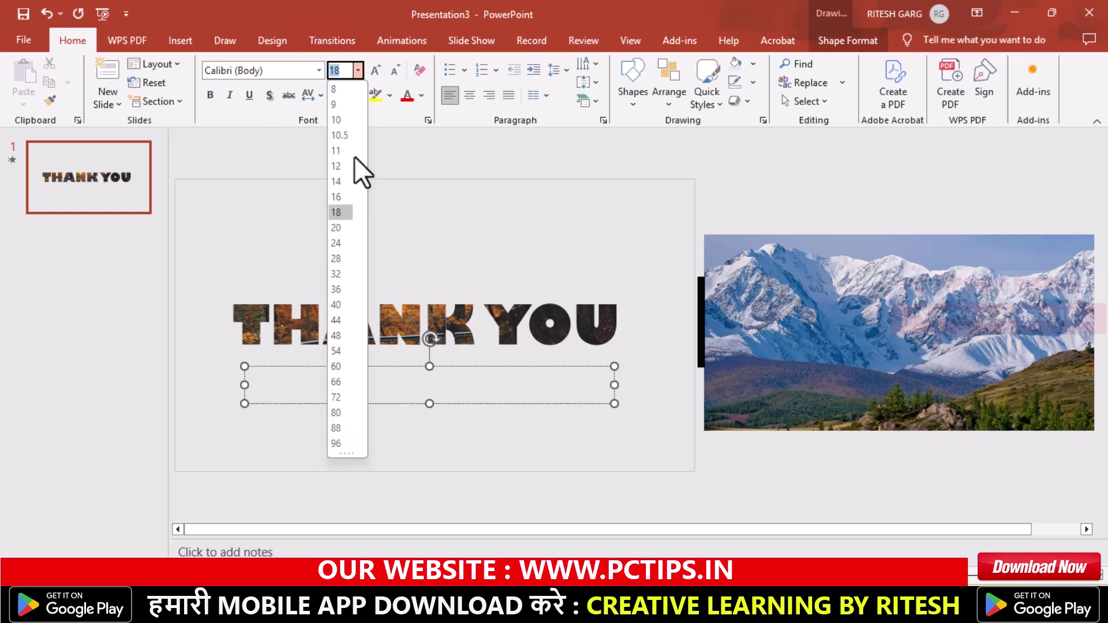
left_click(337, 335)
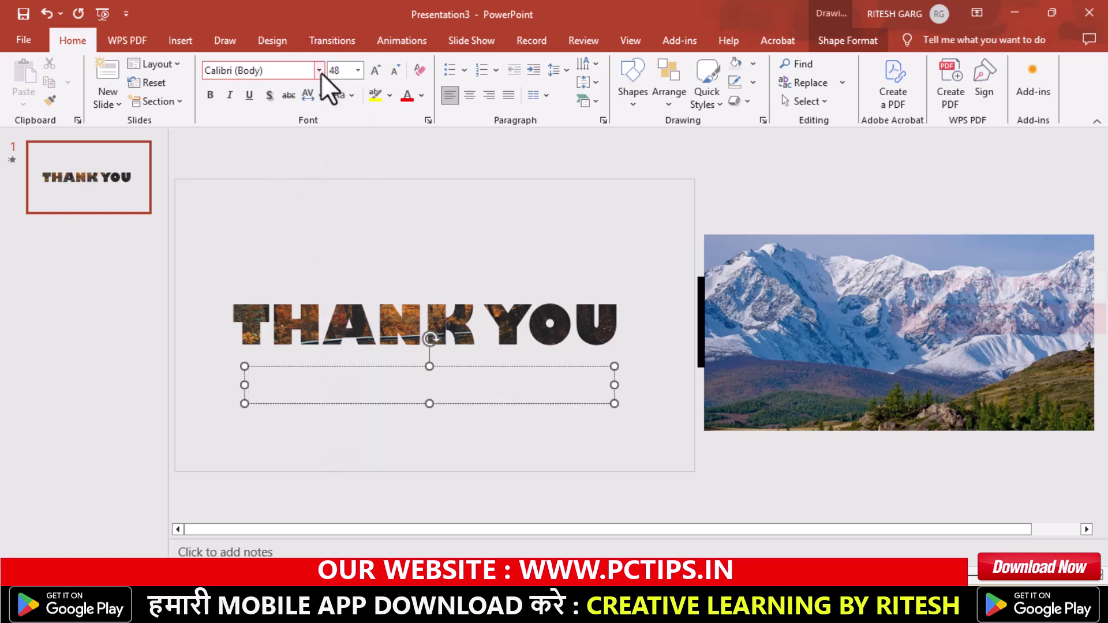
left_click(299, 71)
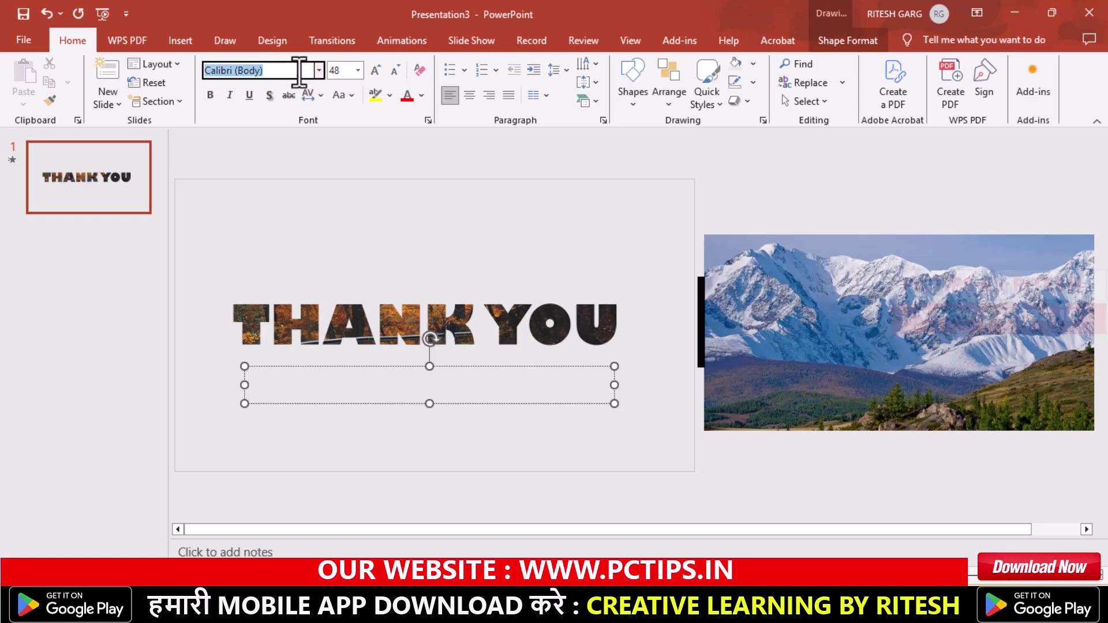
type("Agency FB")
key("Return")
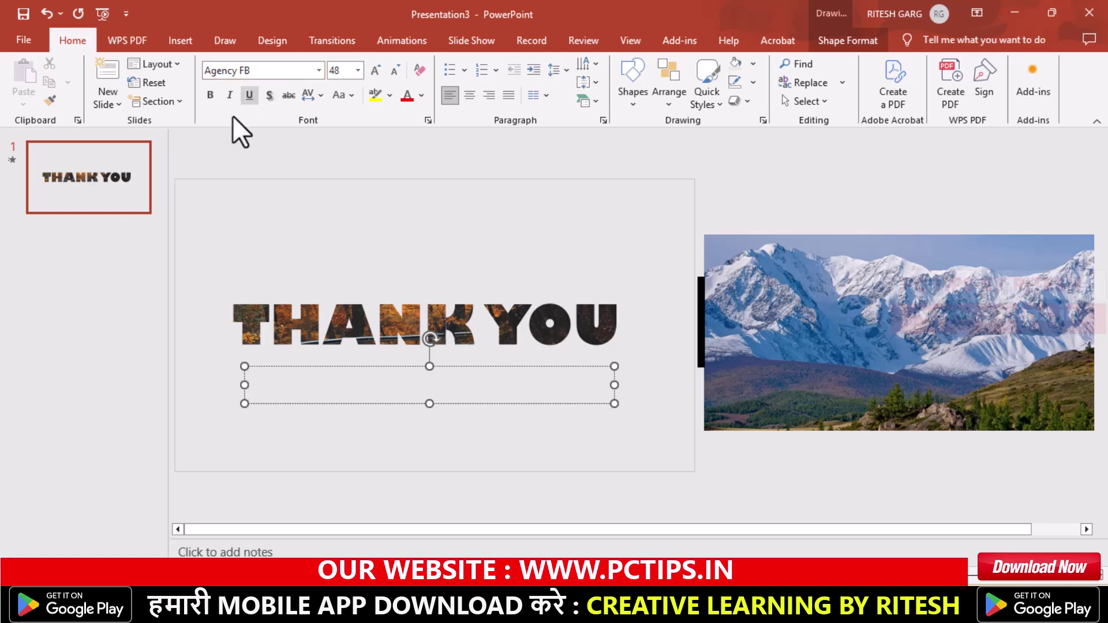
- Paste 'FEEL TO ASK ANY QUESTIONS' into the box and select the text
left_click(253, 388)
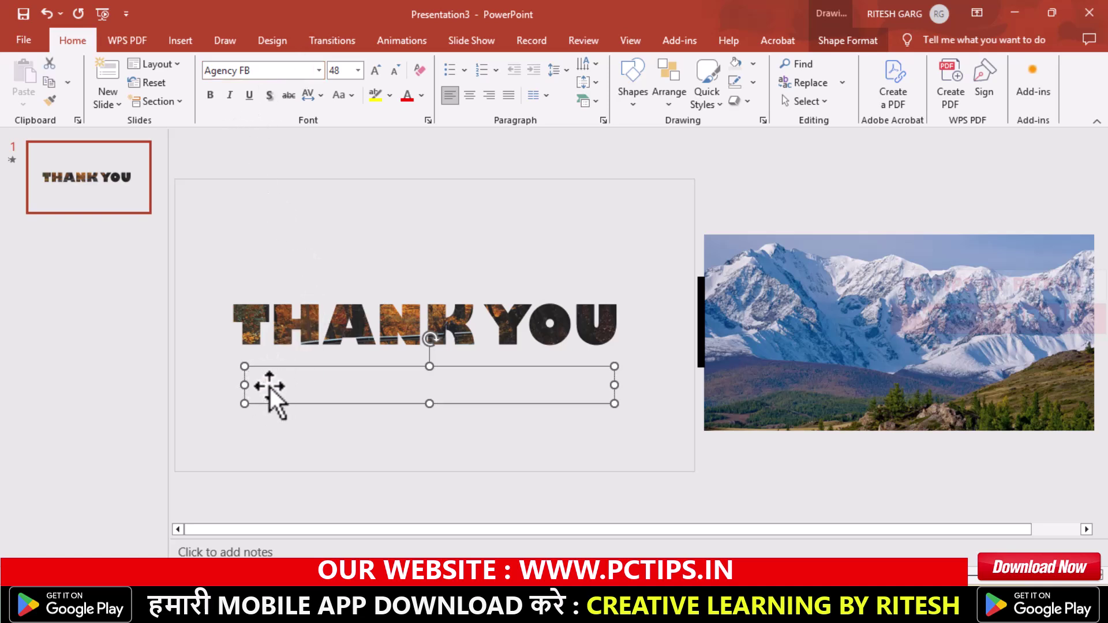
left_click(266, 386)
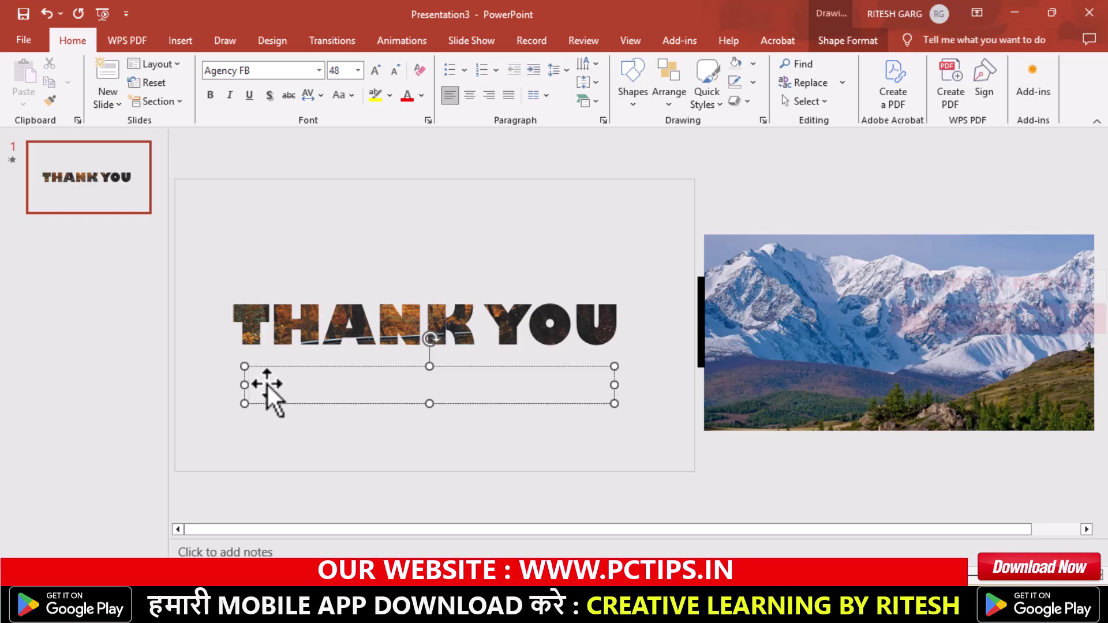
type("FEEL TO ASK ANY QUESTIONS")
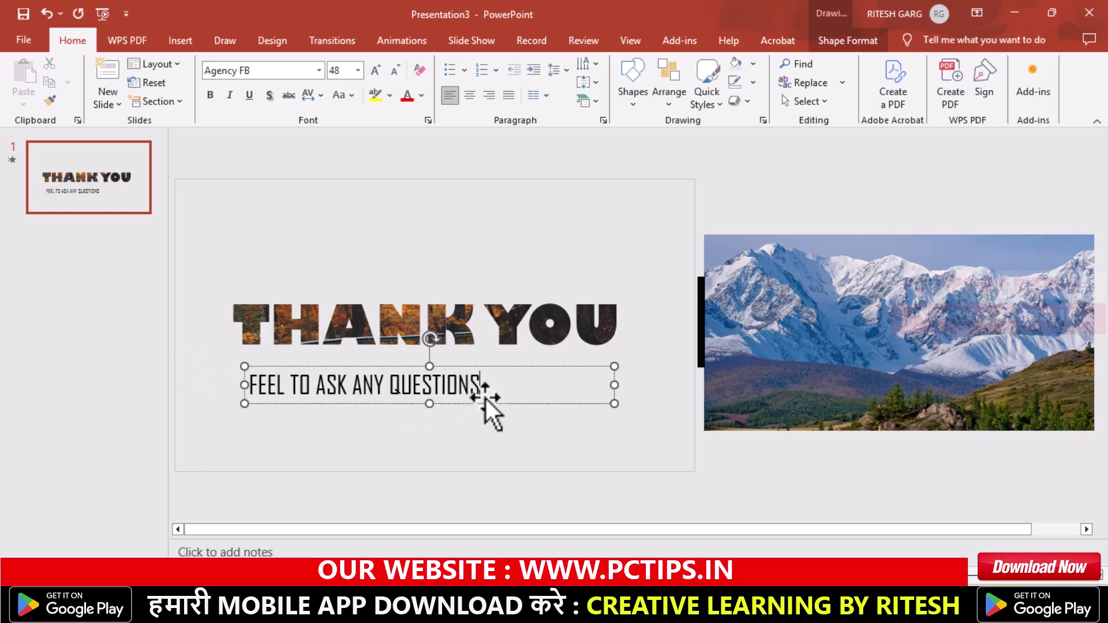
left_click_drag(482, 386, 245, 387)
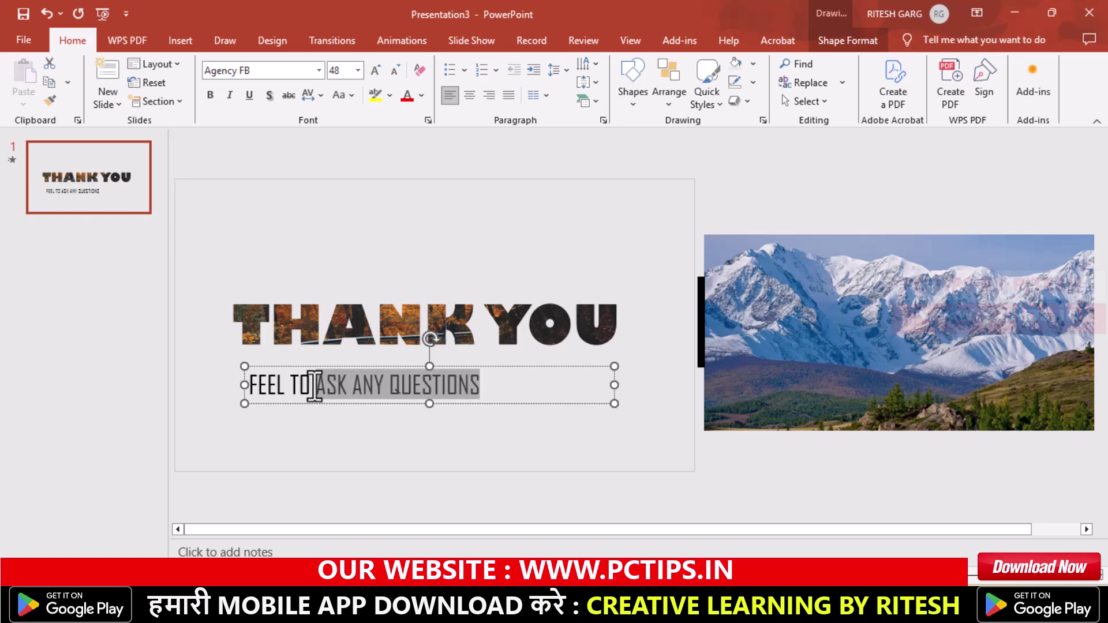
- Expand the subtitle's character spacing by 10 pt
left_click(323, 95)
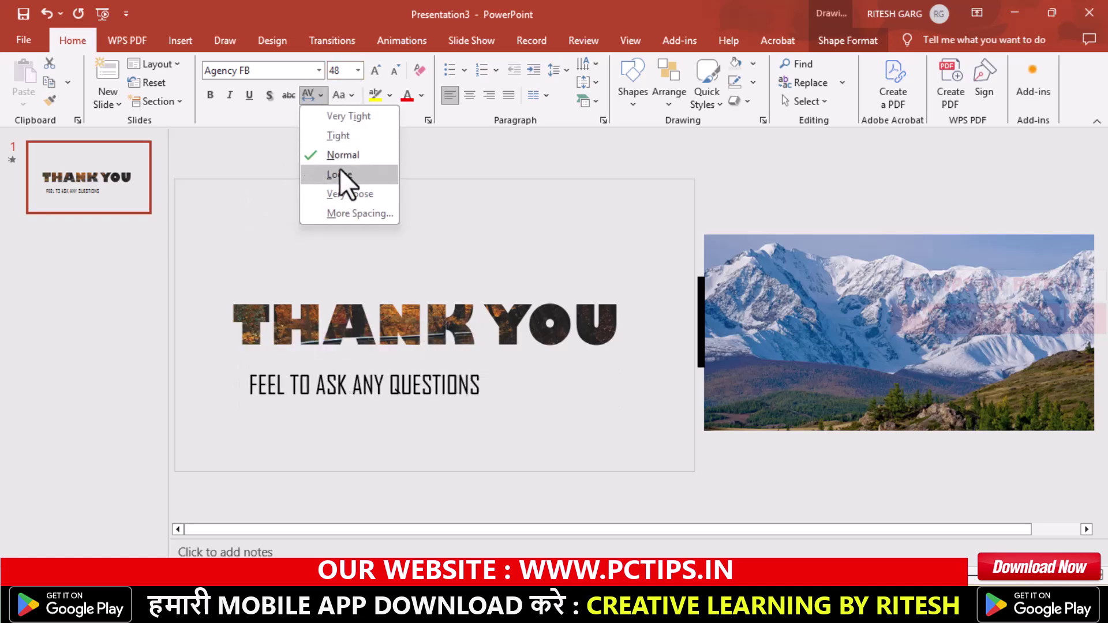
left_click(360, 213)
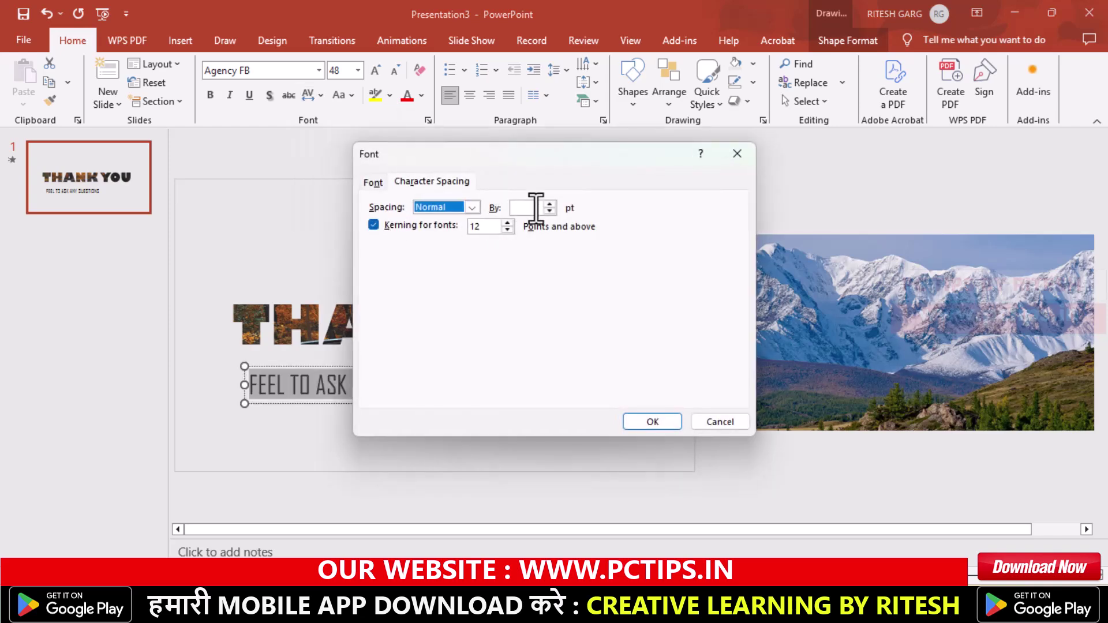
left_click(533, 208)
type("10")
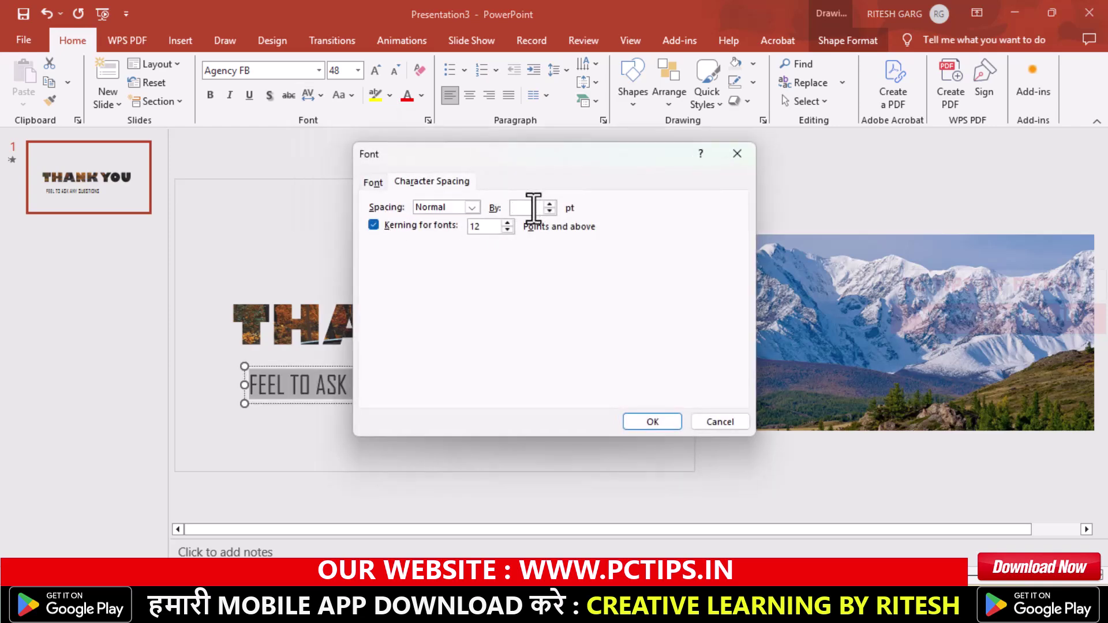
left_click(655, 422)
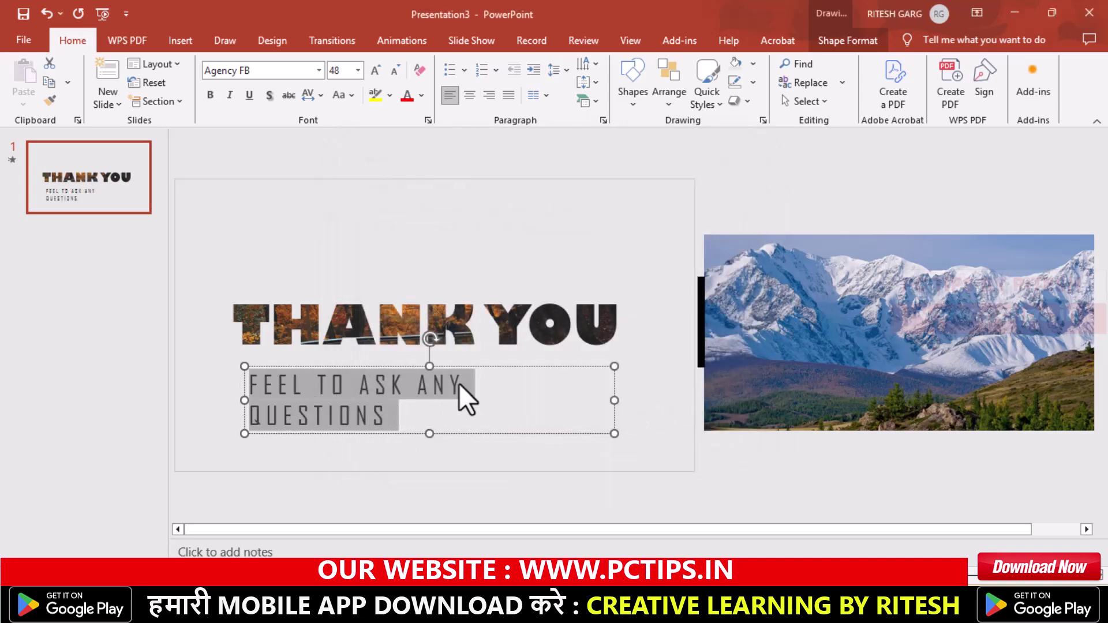
- Shrink the subtitle to 44 pt and centre it beneath THANK YOU
left_click(358, 70)
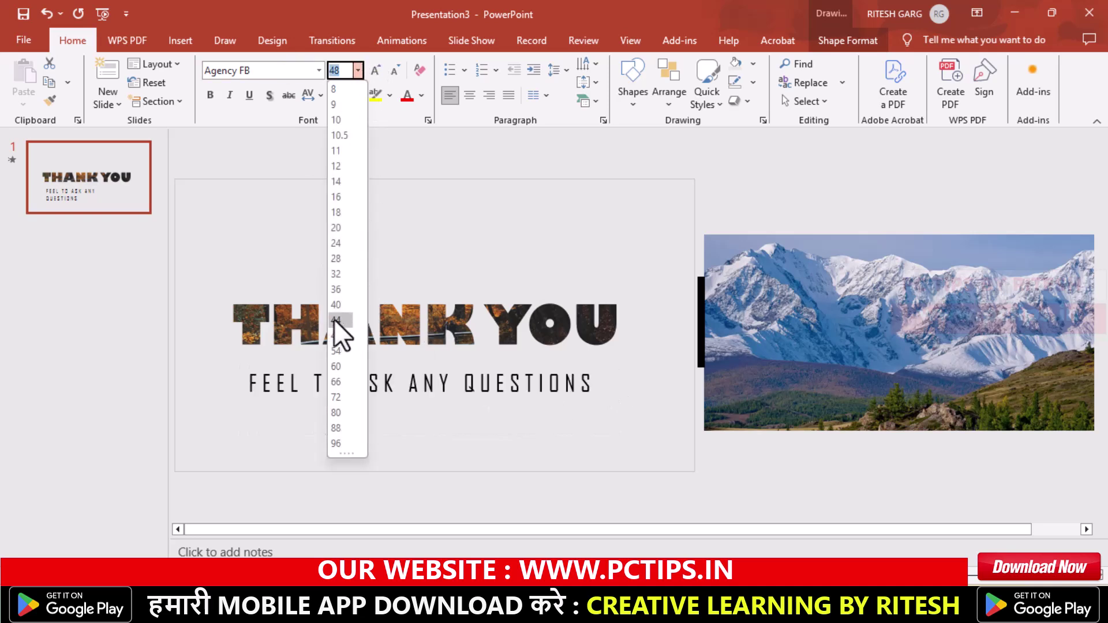
left_click(340, 321)
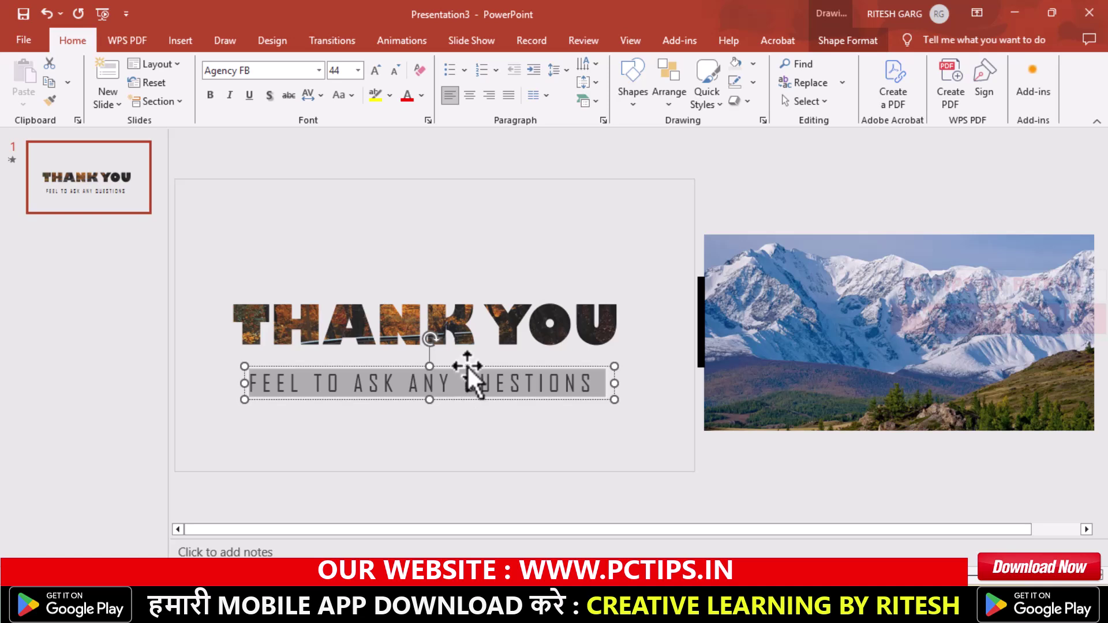
left_click_drag(463, 375, 483, 352)
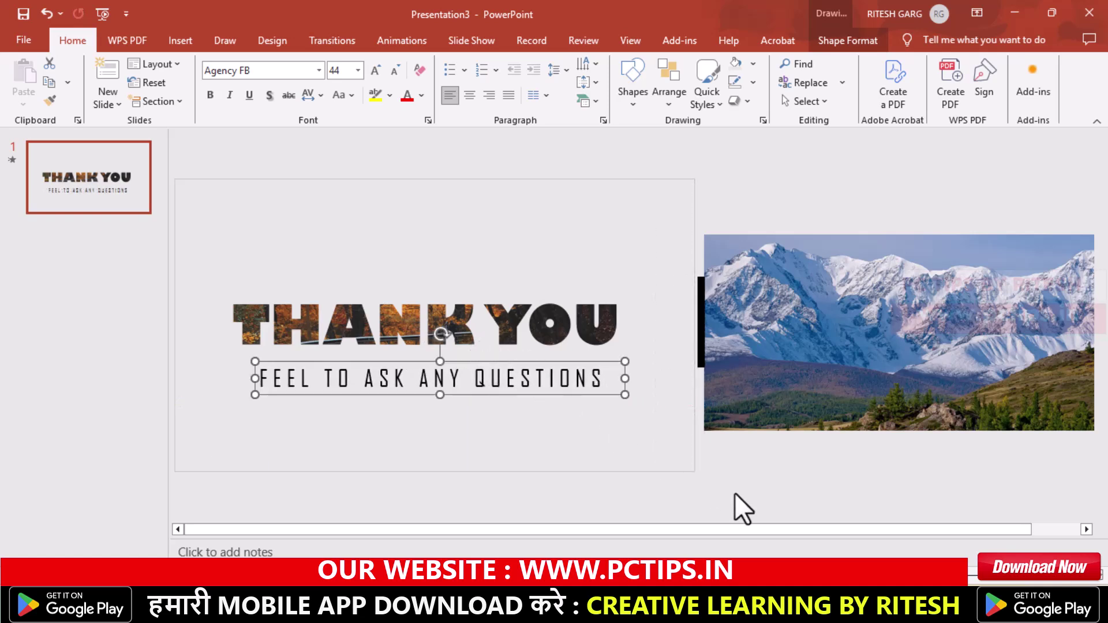
left_click(808, 455)
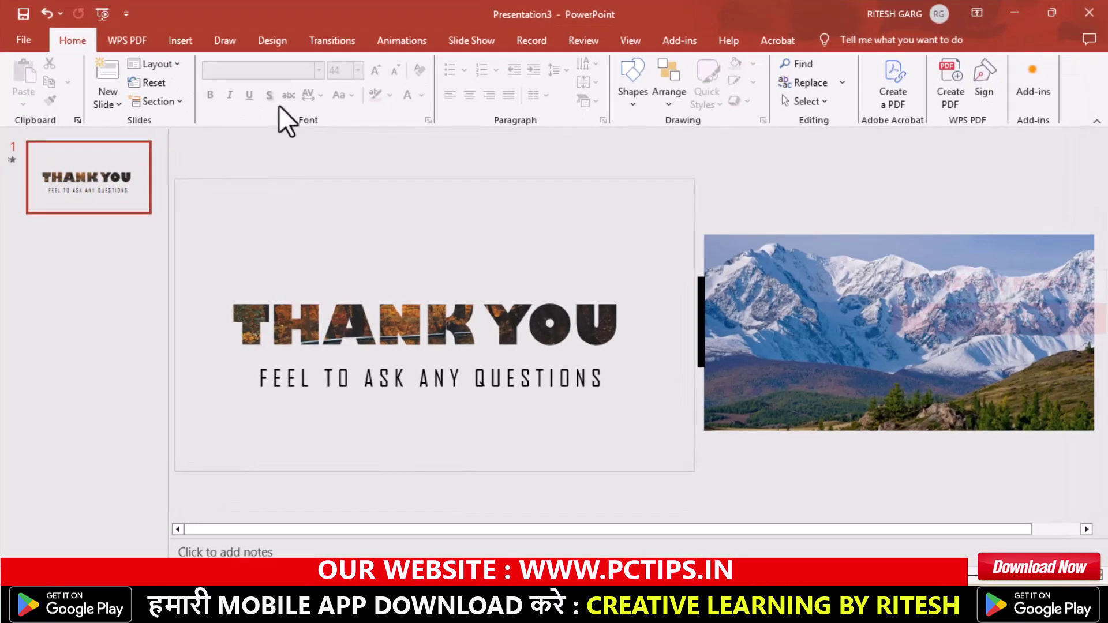
key("F5")
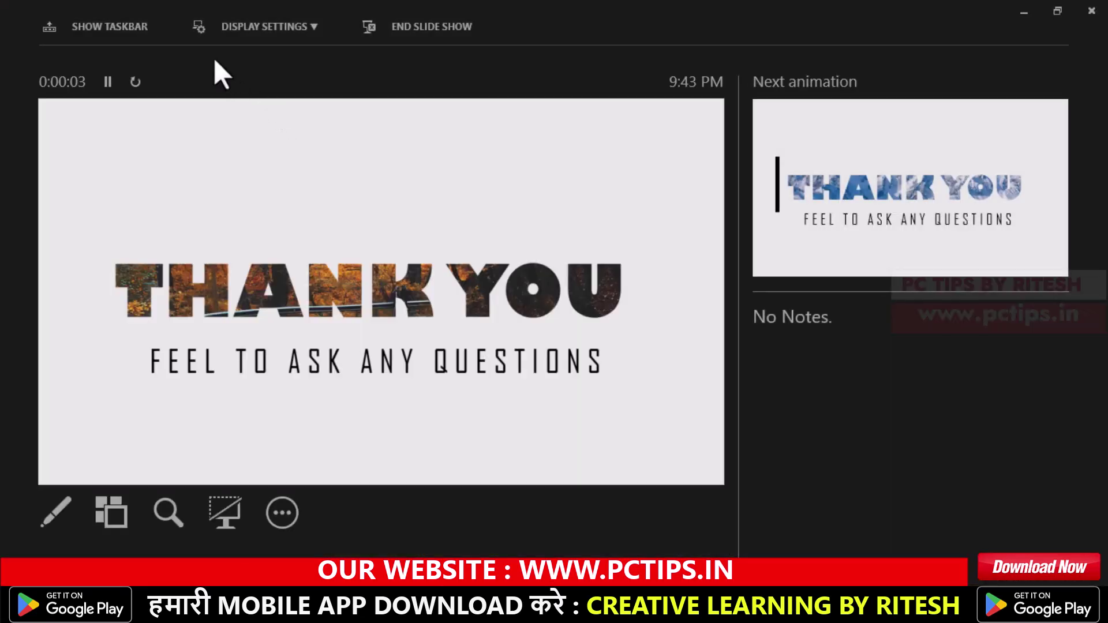
left_click(345, 247)
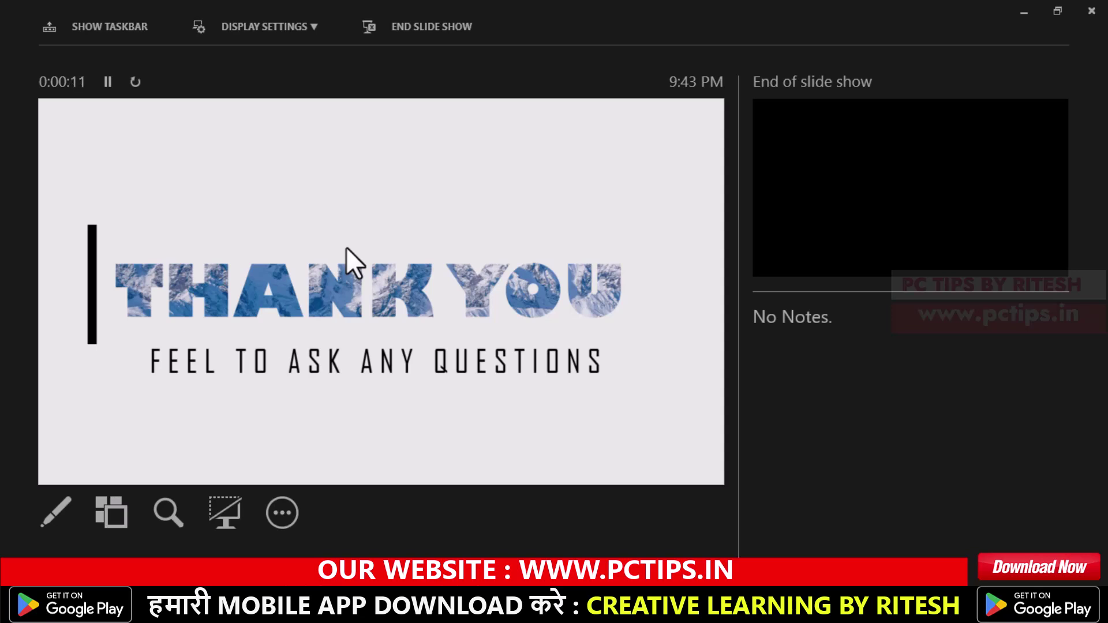
left_click(345, 247)
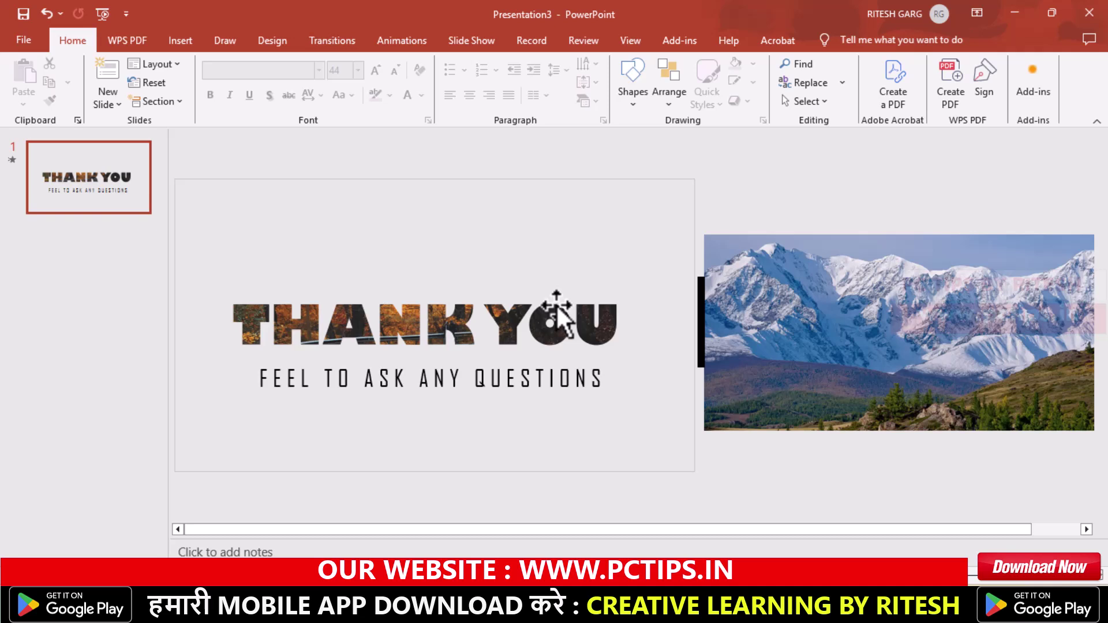
- Set the black bar and mountain photo animations to a 10-second duration
left_click(701, 319)
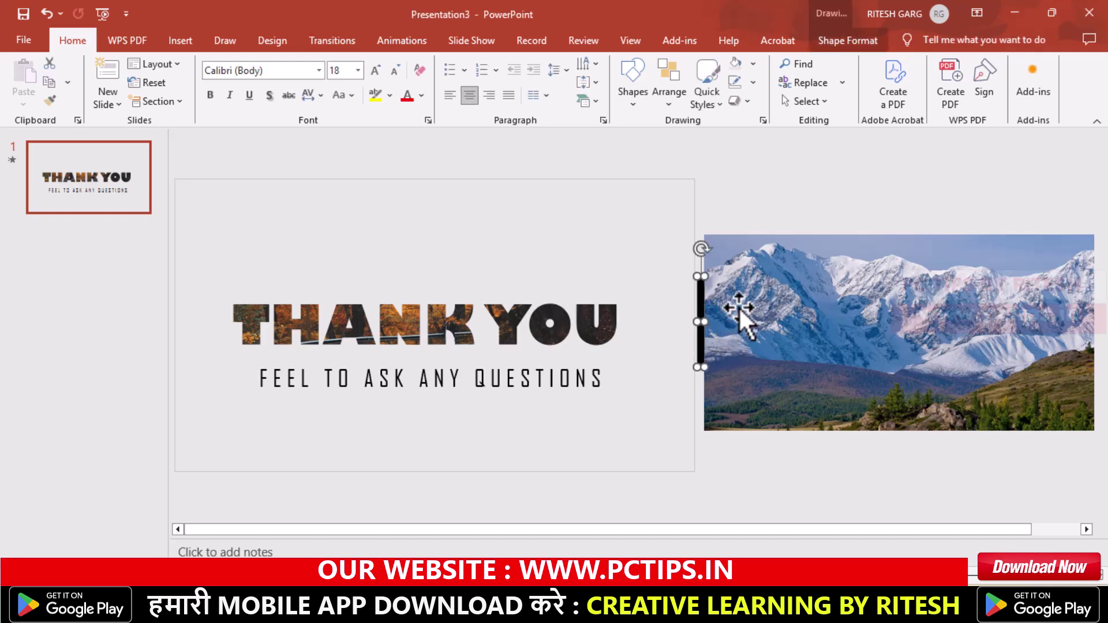
left_click(755, 317, "ctrl")
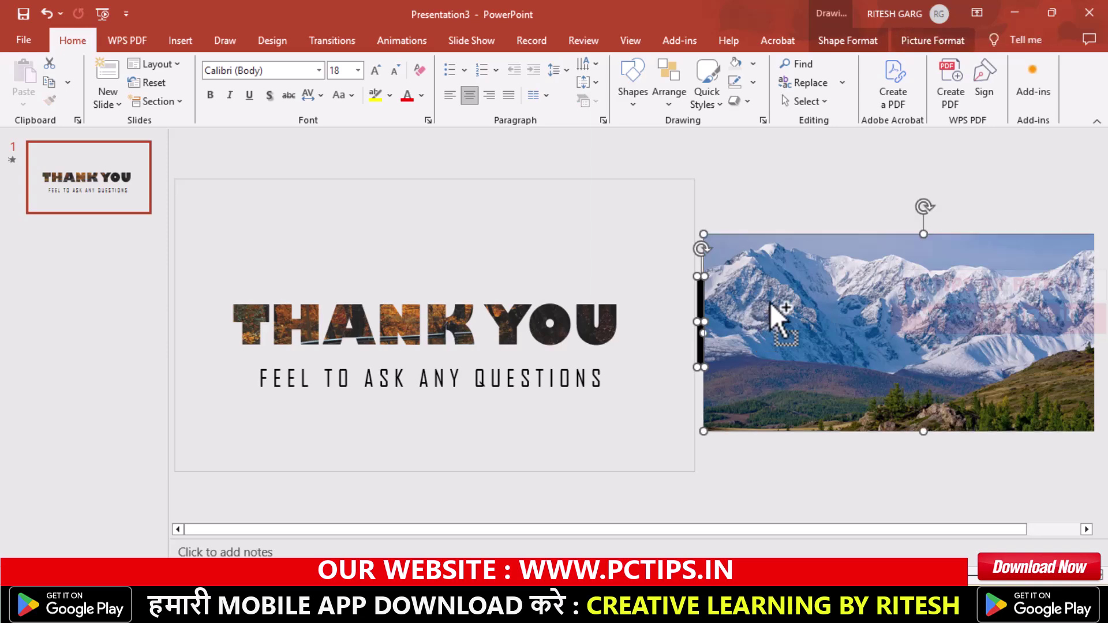
left_click(924, 39)
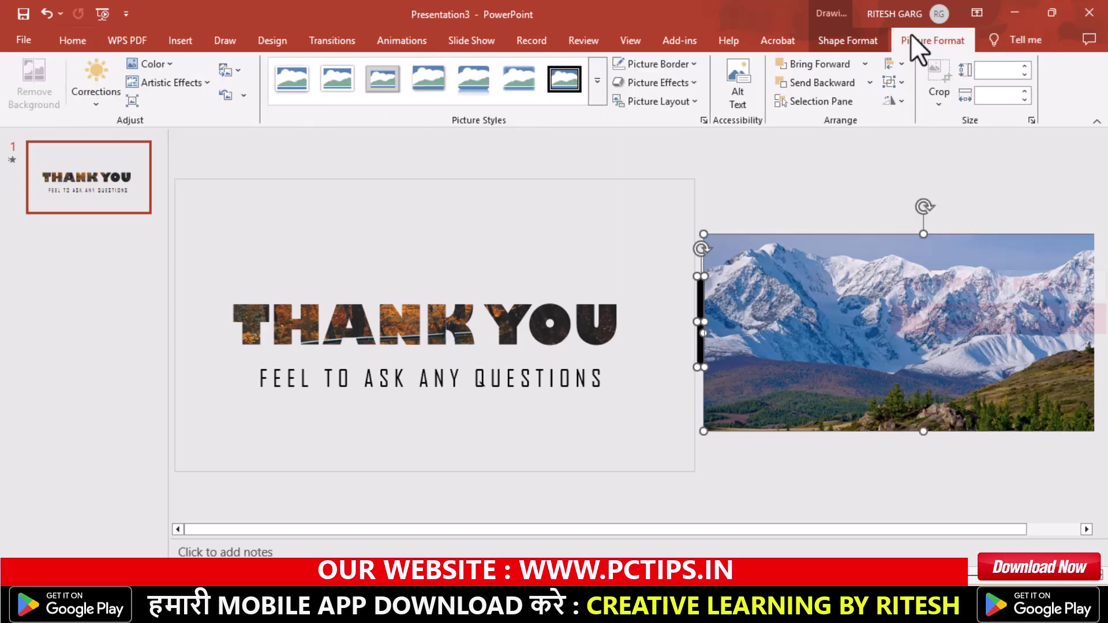
left_click(389, 40)
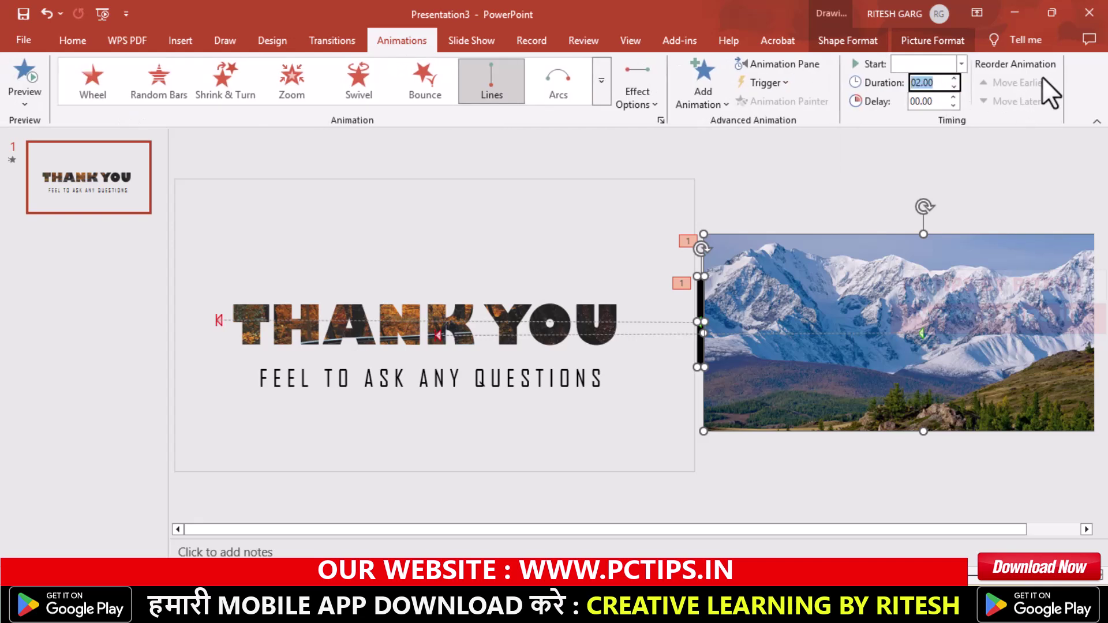
type("1")
type("0")
key("Tab")
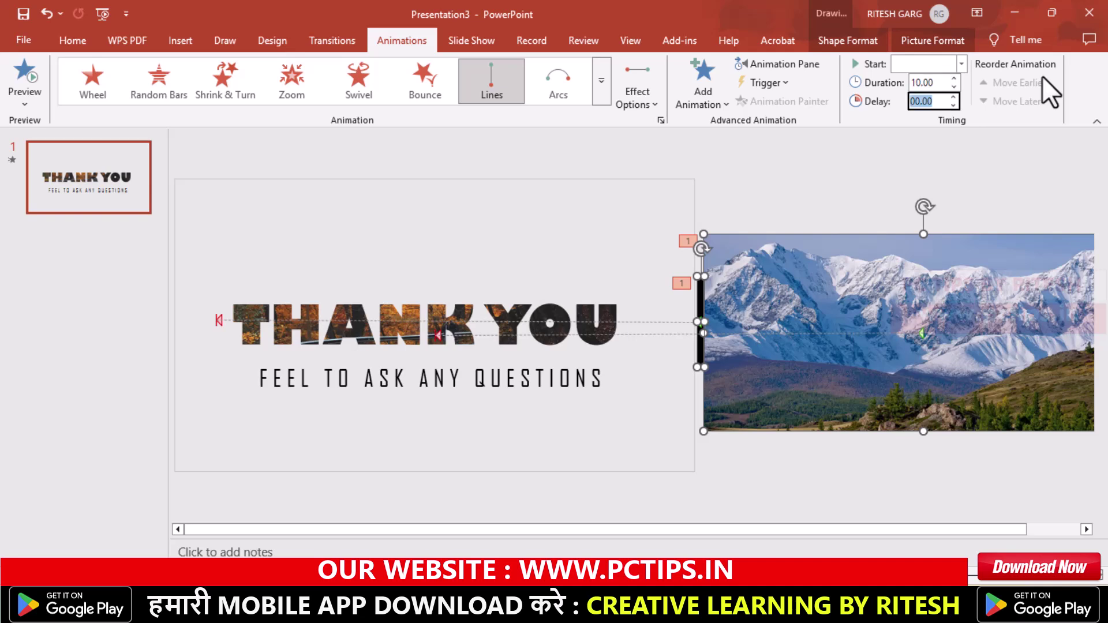
key("Tab")
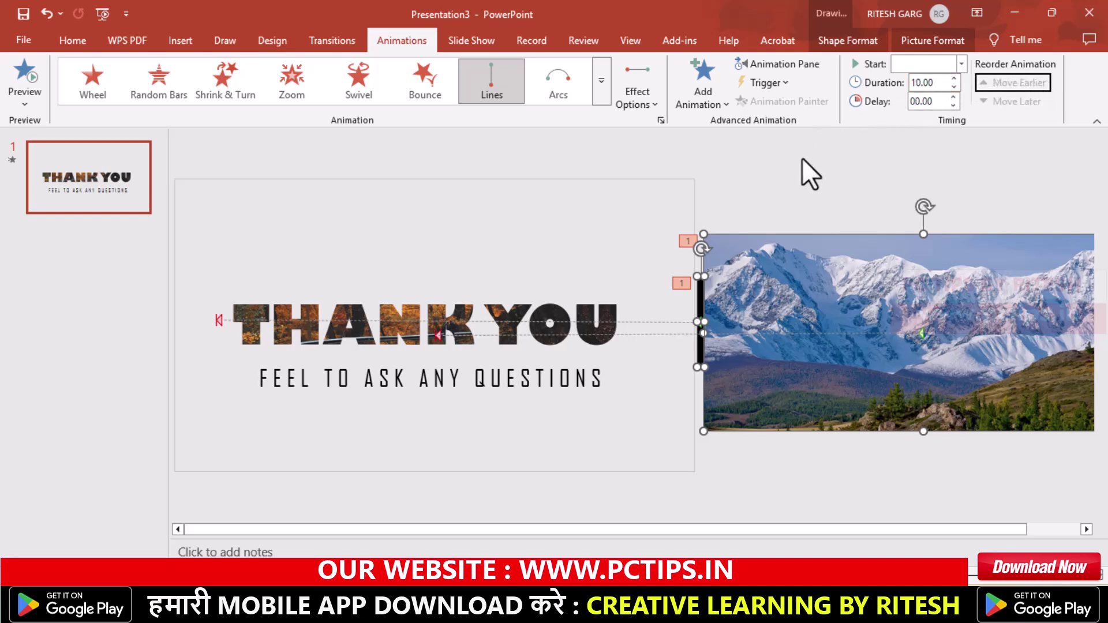
left_click(802, 158)
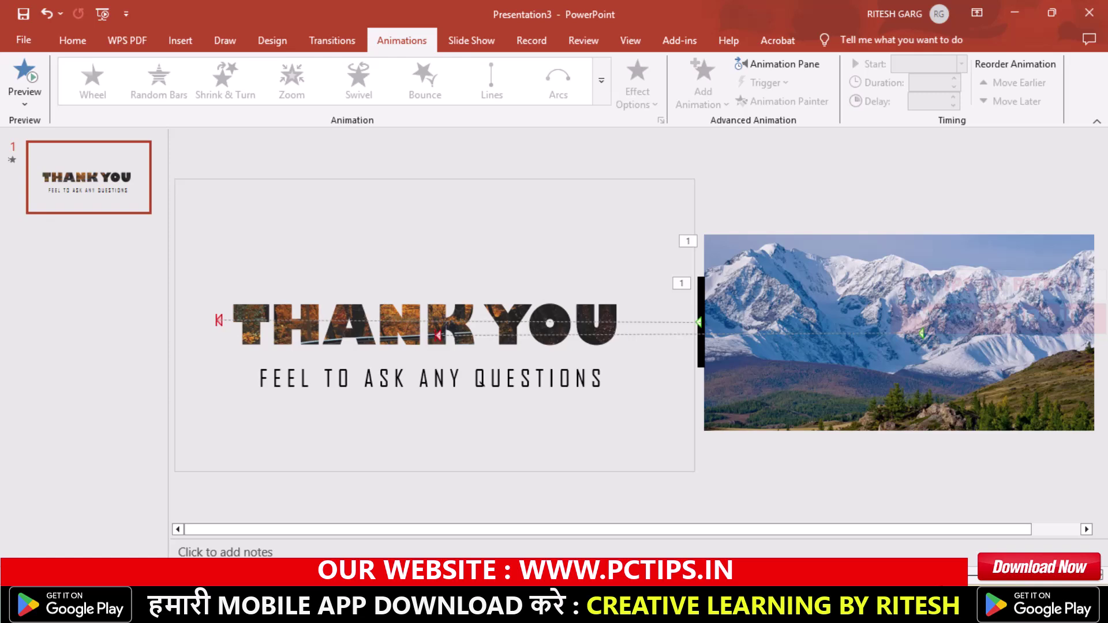
- Run the slide show to watch the finished THANK YOU animation
key("F5")
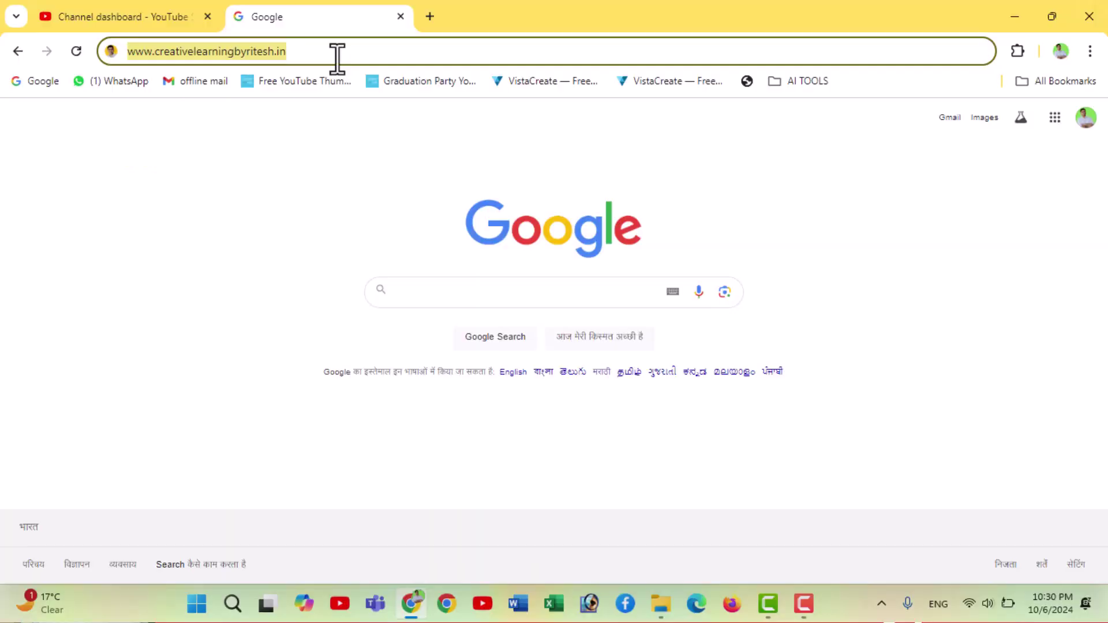
- Load creativelearningbyritesh.in in Chrome
key("Return")
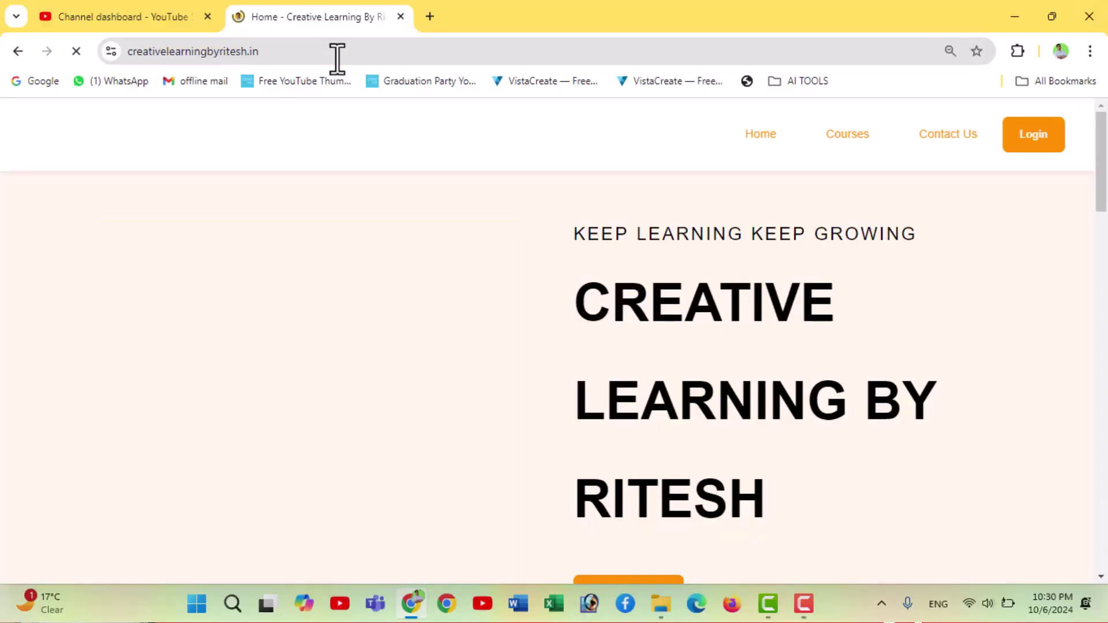
scroll(525, 258, "down", 5)
scroll(524, 229, "down", 8)
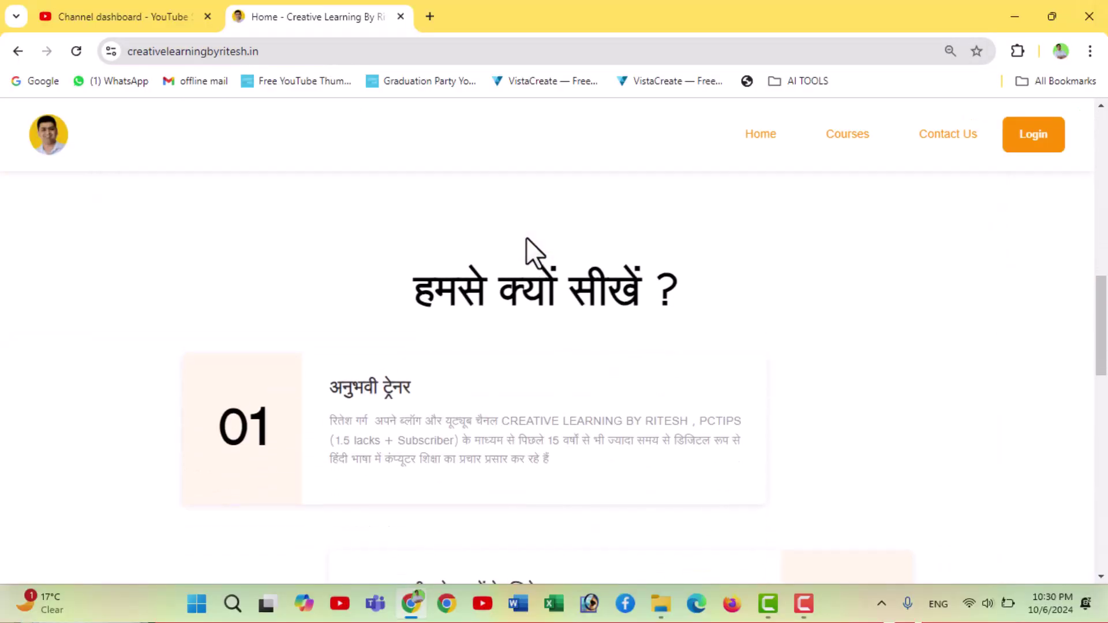
scroll(526, 237, "down", 8)
scroll(533, 274, "up", 10)
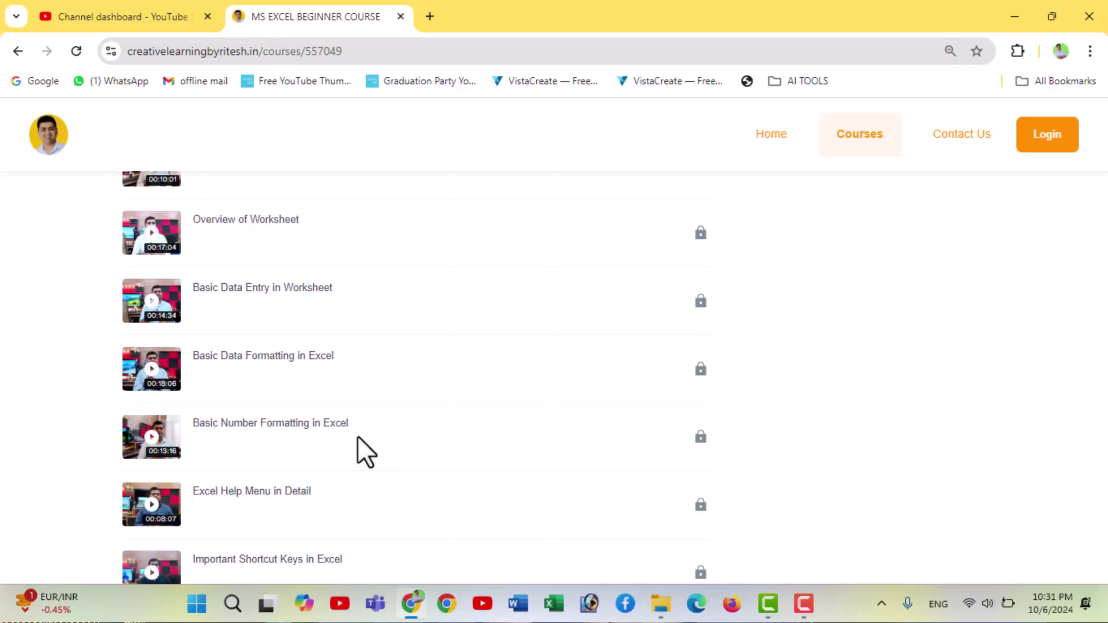
- Scroll the MS EXCEL BEGINNER COURSE page down to the ₹ 99 price and About Course Creator
scroll(382, 439, "up", 3)
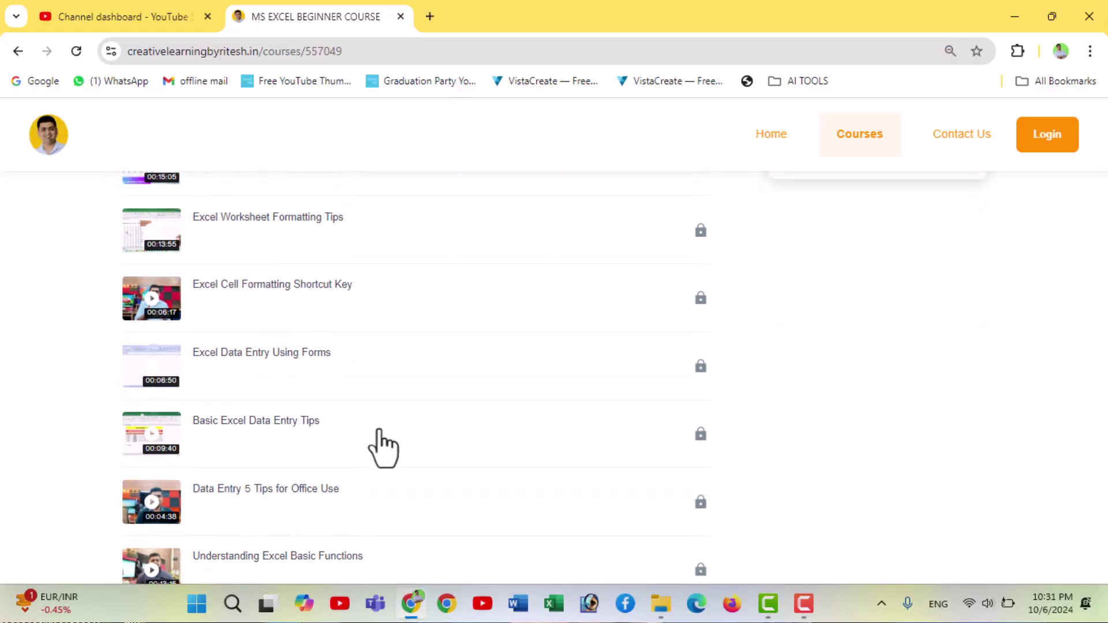
scroll(390, 450, "down", 3)
scroll(396, 454, "down", 5)
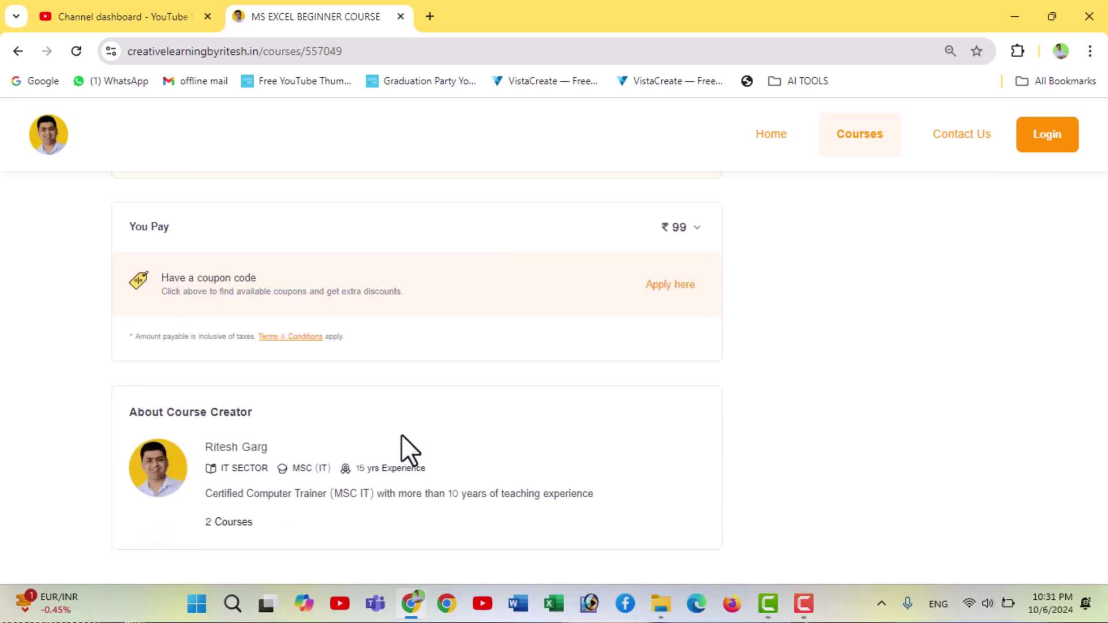